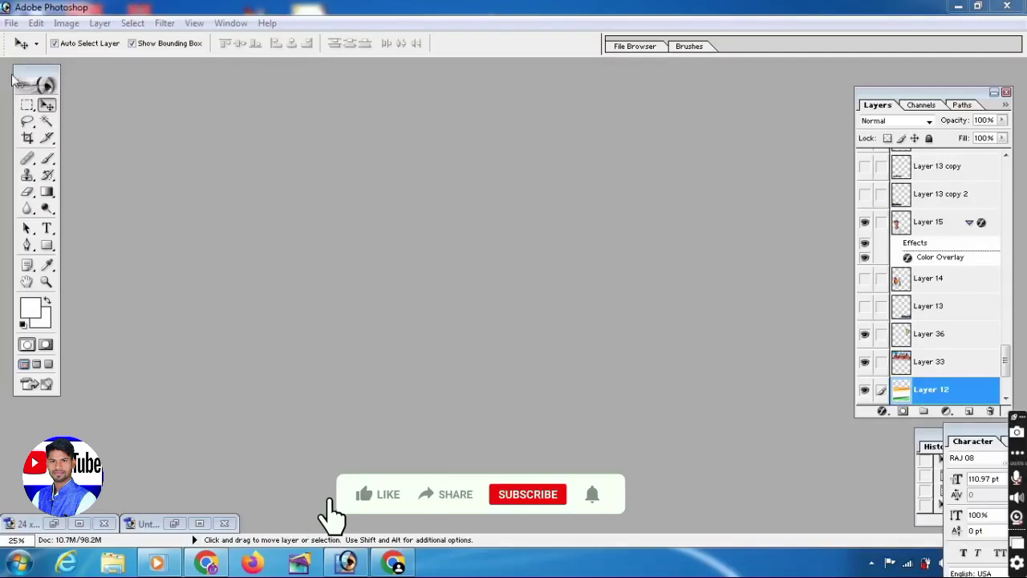
Step: Create a new white 30 × 36 inch document at 72 pixels/inch, RGB Color
click(33, 38)
double_click(593, 255)
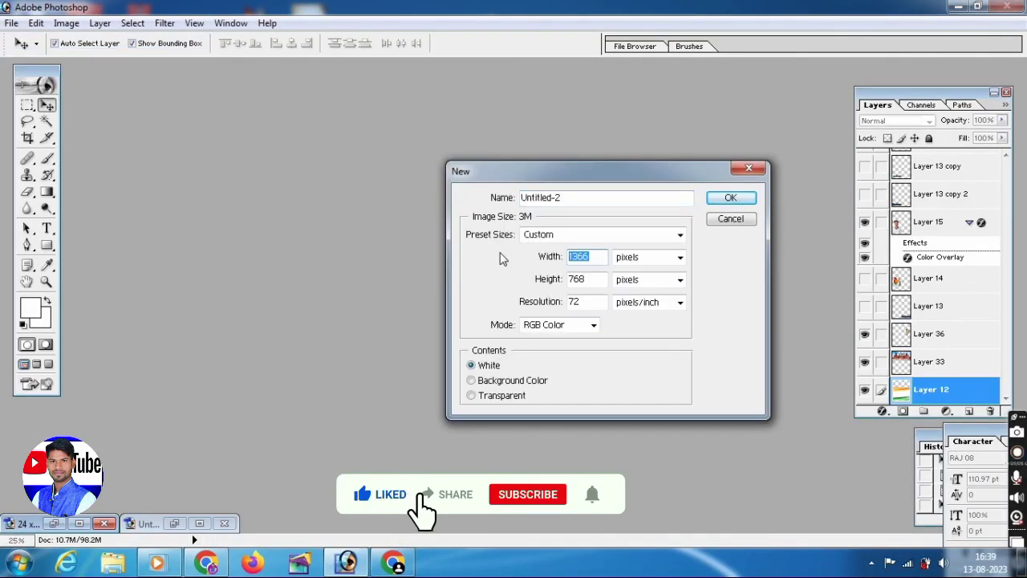
text(30)
key(Tab)
key(Tab)
text(4)
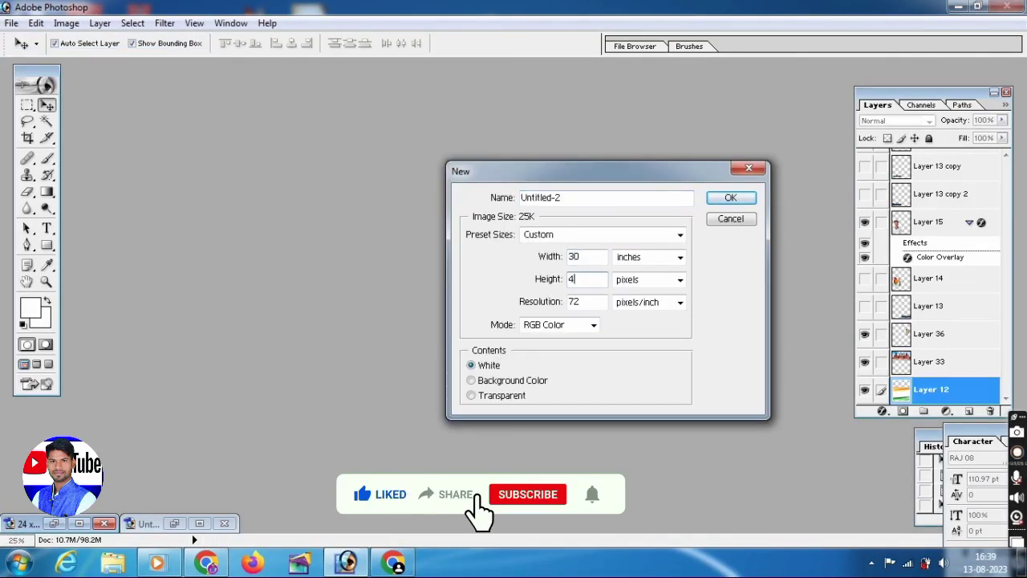
text(36)
key(Tab)
key(Down)
key(Tab)
key(Tab)
key(Tab)
key(Return)
drag(292, 178, 316, 121)
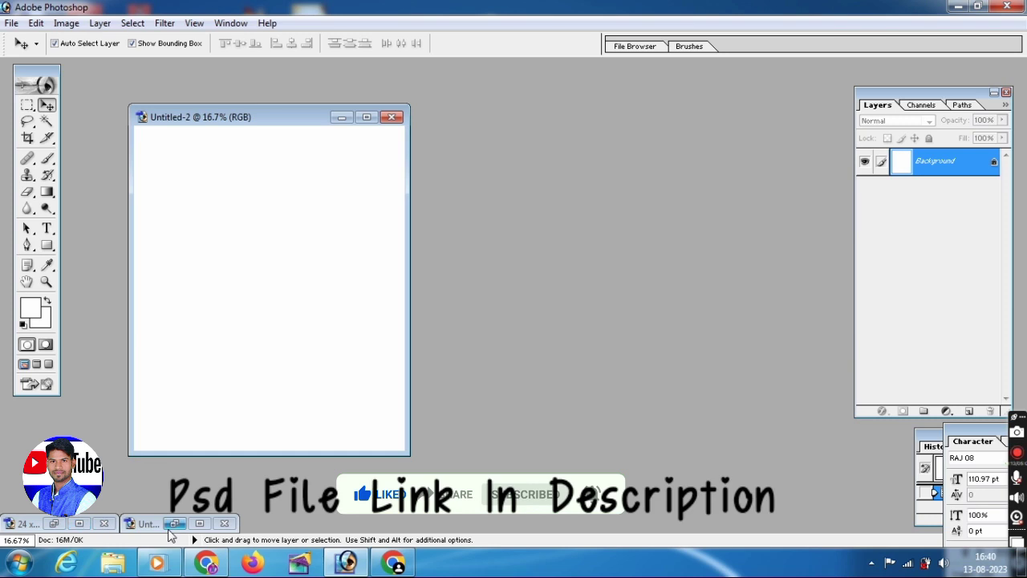
Step: Copy the tricolor band layer from Untitled-1 into Untitled-2 and position it low
click(199, 523)
drag(602, 120, 621, 120)
click(617, 421)
drag(616, 422, 242, 275)
click(366, 118)
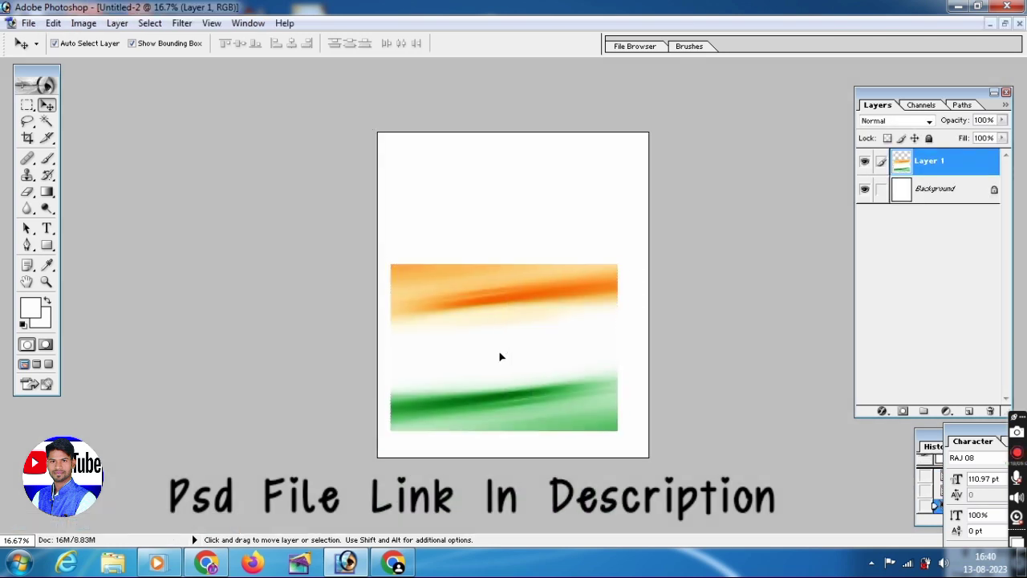
drag(499, 355, 490, 380)
Step: Free-transform the tricolor band so it stretches across the full page width
key(ctrl+t)
mouse_move(610, 287)
mouse_down()
mouse_move(648, 249)
mouse_move(562, 217)
mouse_up()
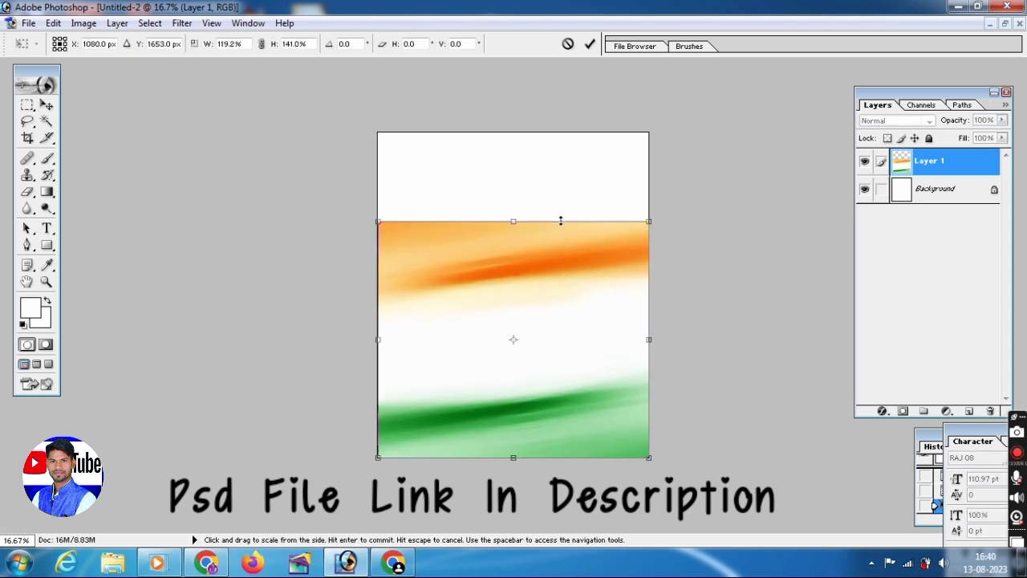
key(Return)
key(ctrl+t)
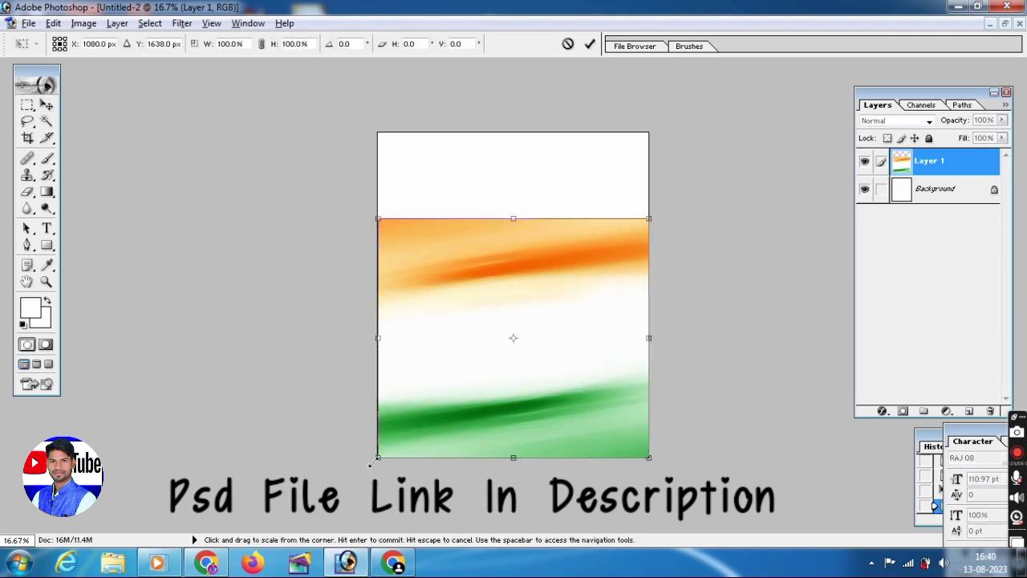
drag(371, 459, 365, 464)
key(Return)
Step: Copy the Red Fort photo into the poster and scale it edge to edge at the top
click(1004, 24)
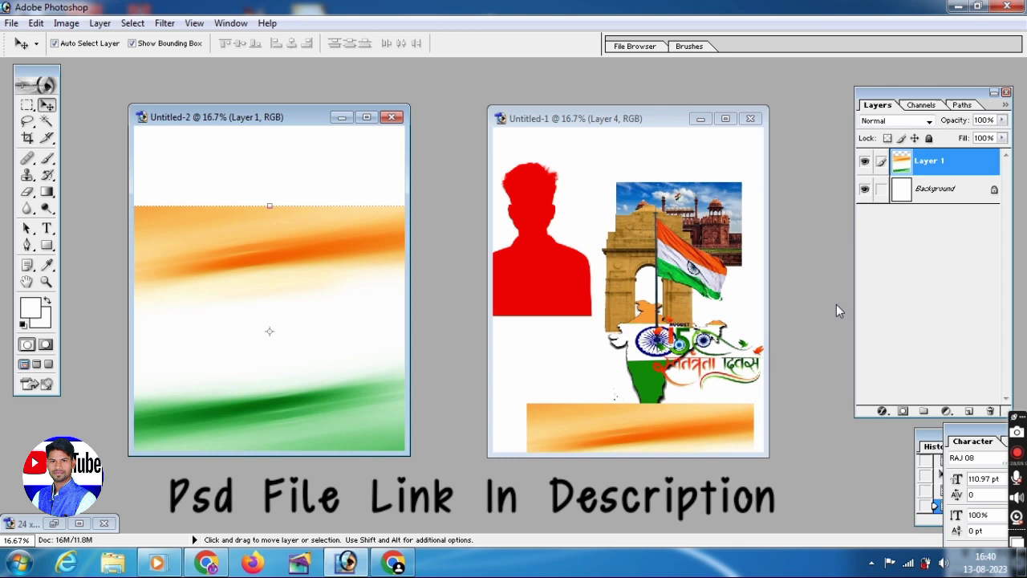
drag(642, 218, 169, 227)
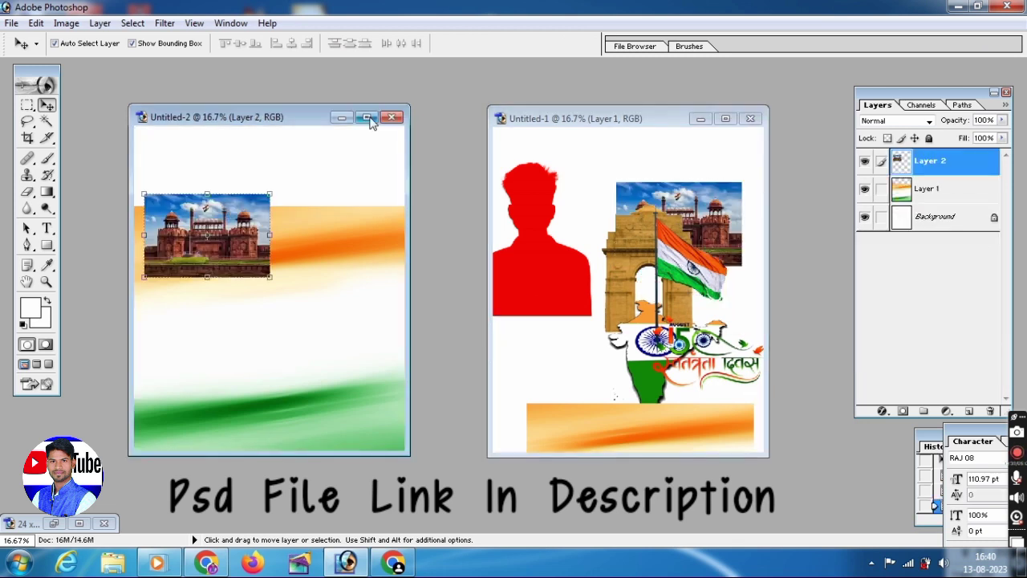
click(367, 117)
drag(501, 183, 507, 148)
key(ctrl+t)
drag(578, 210, 619, 260)
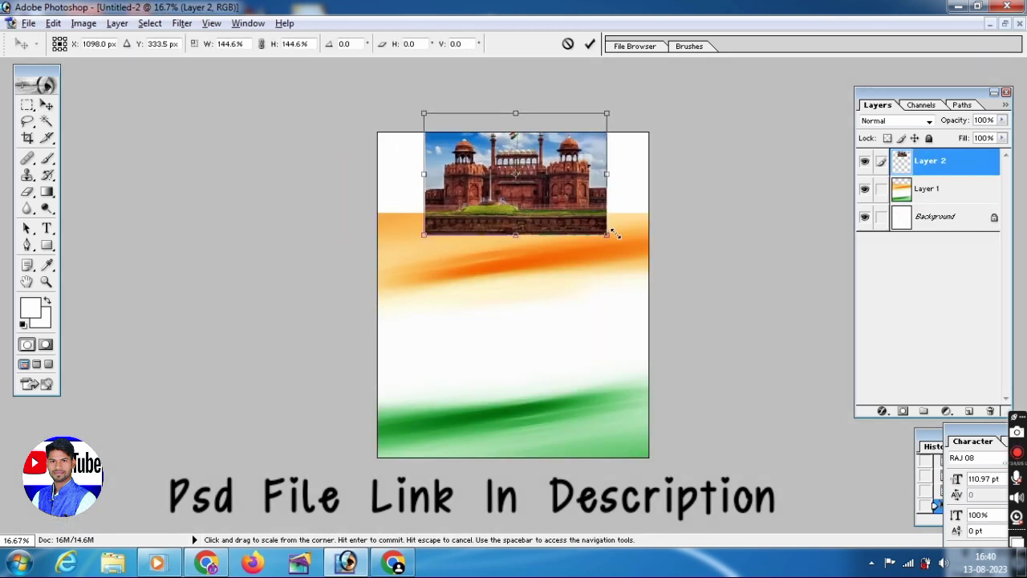
drag(574, 214, 575, 216)
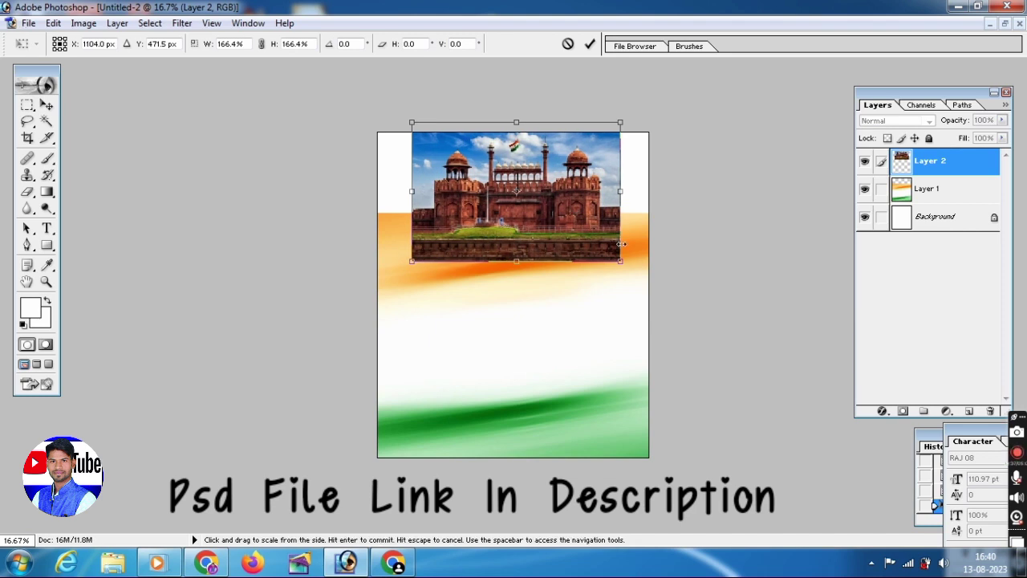
mouse_move(622, 243)
mouse_down()
mouse_move(648, 243)
mouse_move(647, 282)
mouse_up()
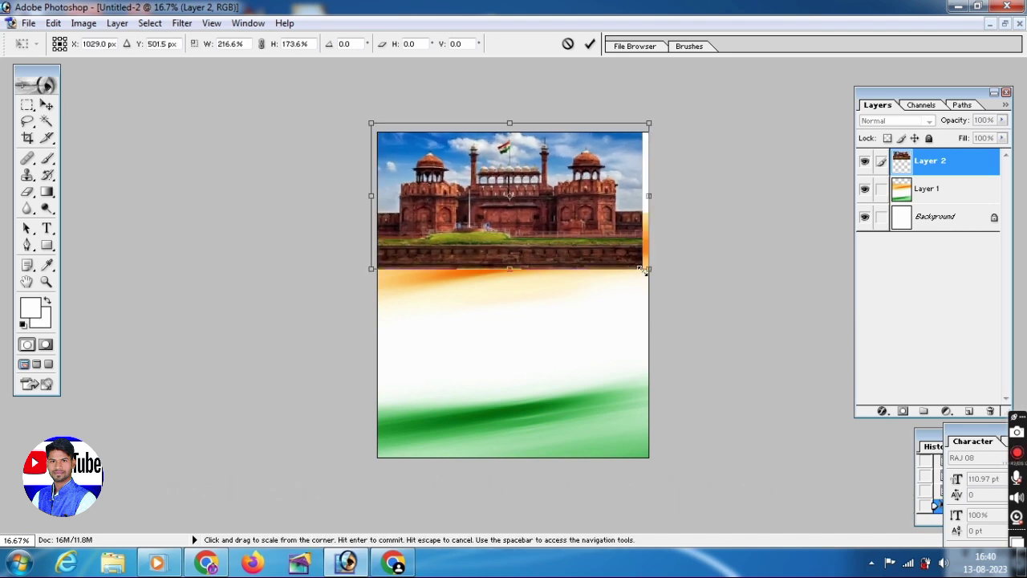
key(Return)
Step: Brighten the Red Fort photo with an upward Curves adjustment
key(ctrl+plus)
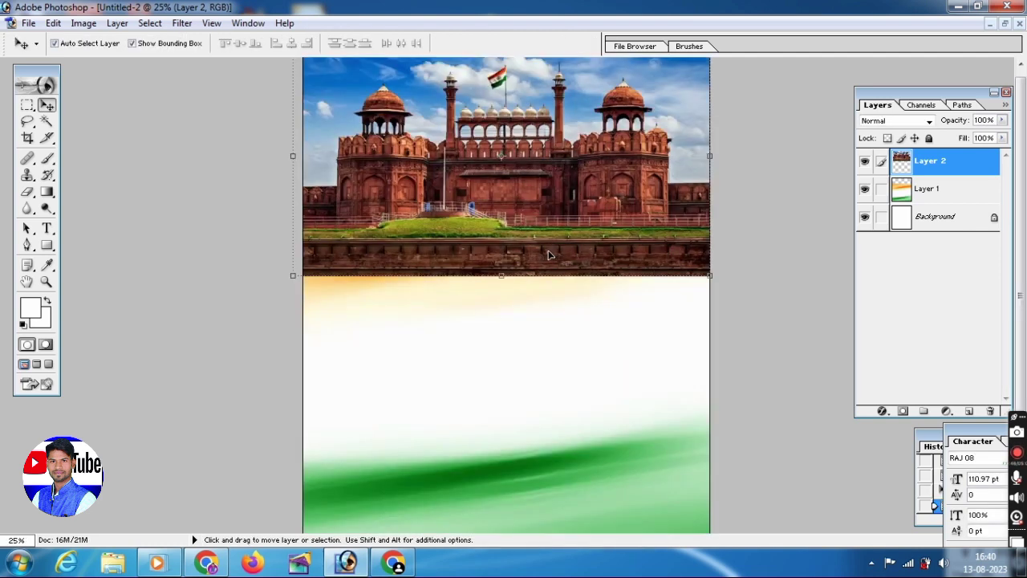
key(ctrl+m)
drag(827, 295, 811, 289)
key(Return)
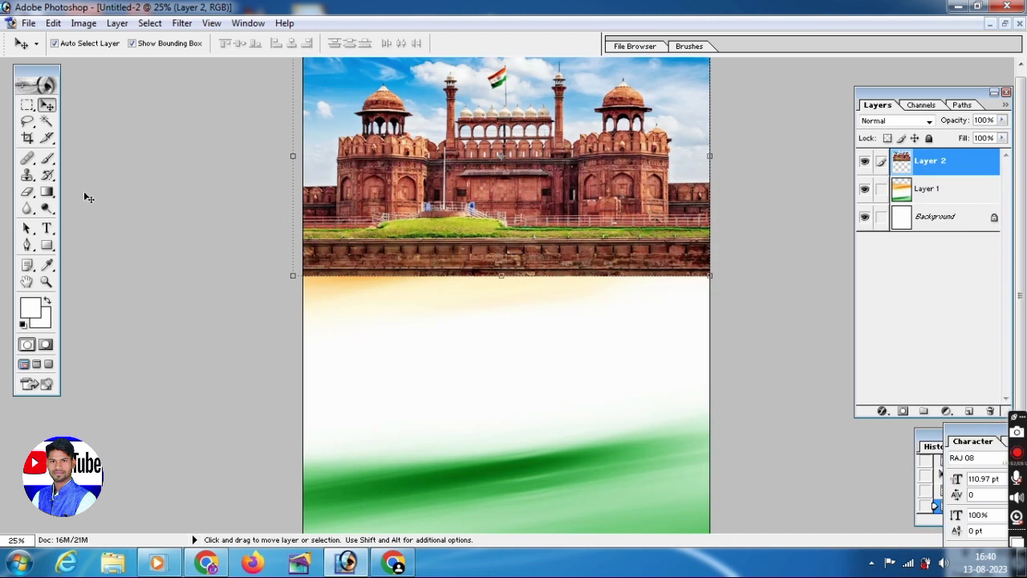
Step: Soft-erase the Red Fort photo's bottom brick strip so it fades into the saffron band
key(e)
click(42, 192)
click(120, 190)
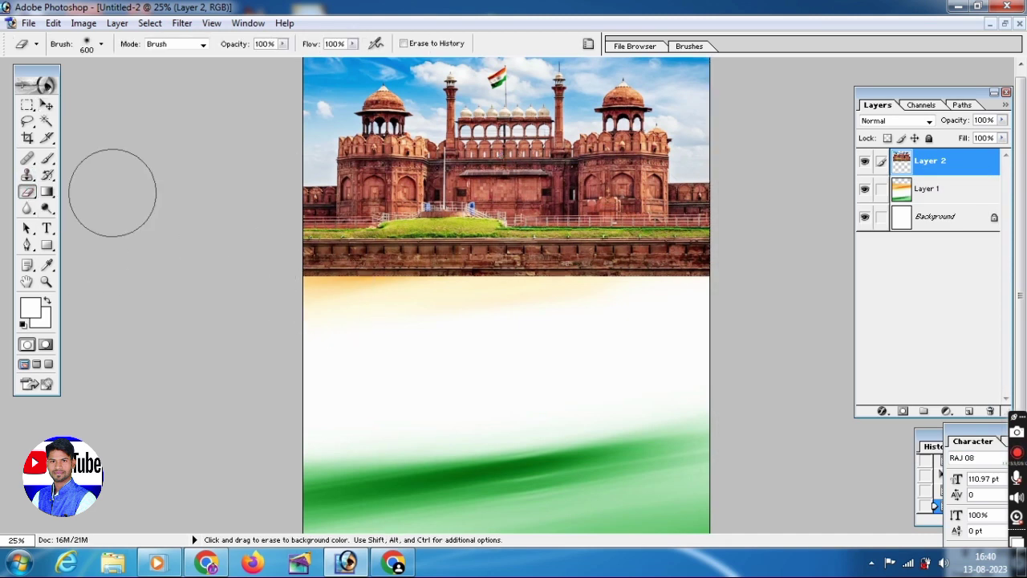
right_click(431, 279)
drag(576, 303, 562, 304)
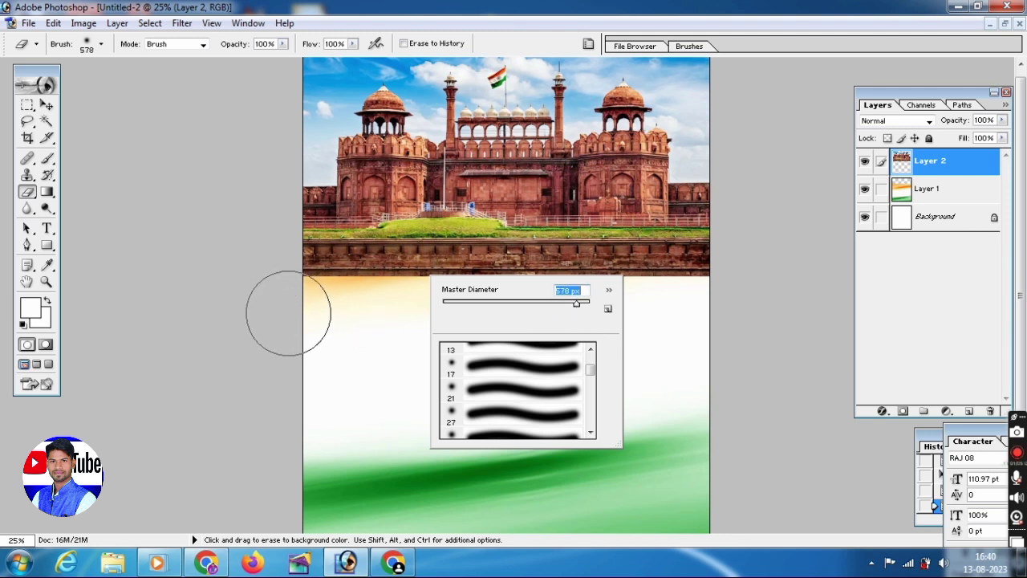
key(Return)
mouse_move(325, 313)
mouse_down()
mouse_move(641, 324)
mouse_move(371, 305)
mouse_move(569, 304)
mouse_move(279, 316)
mouse_up()
mouse_move(665, 298)
mouse_down()
mouse_move(344, 291)
mouse_move(759, 272)
mouse_up()
Step: Shorten the tricolor band by dragging its top edge down
click(46, 105)
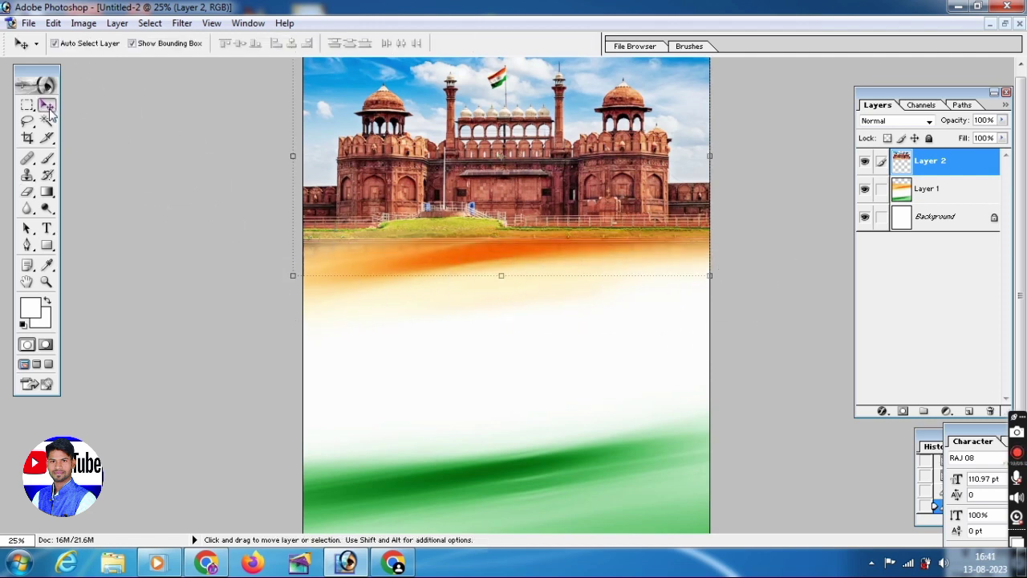
click(458, 346)
drag(478, 173, 487, 191)
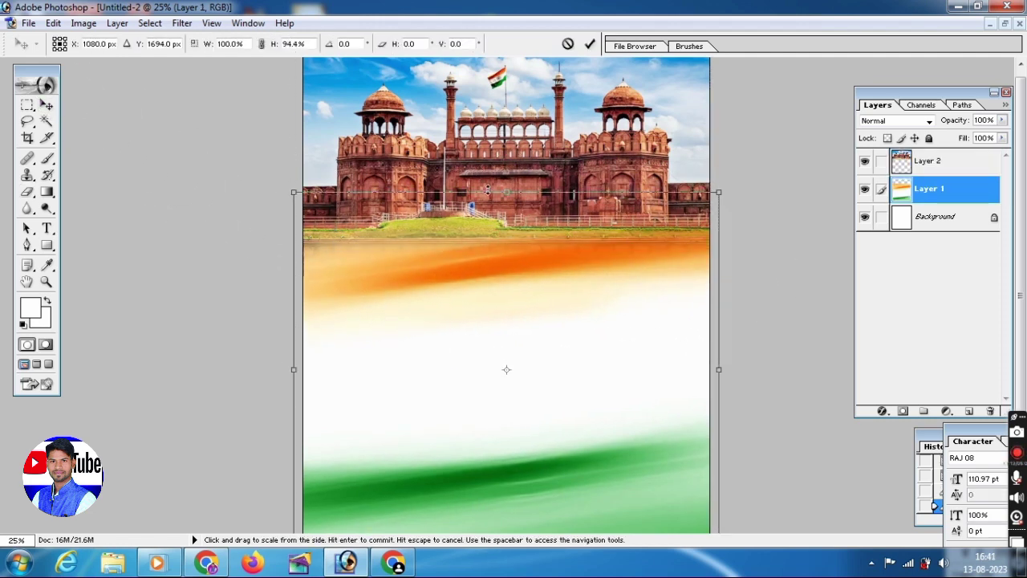
key(Return)
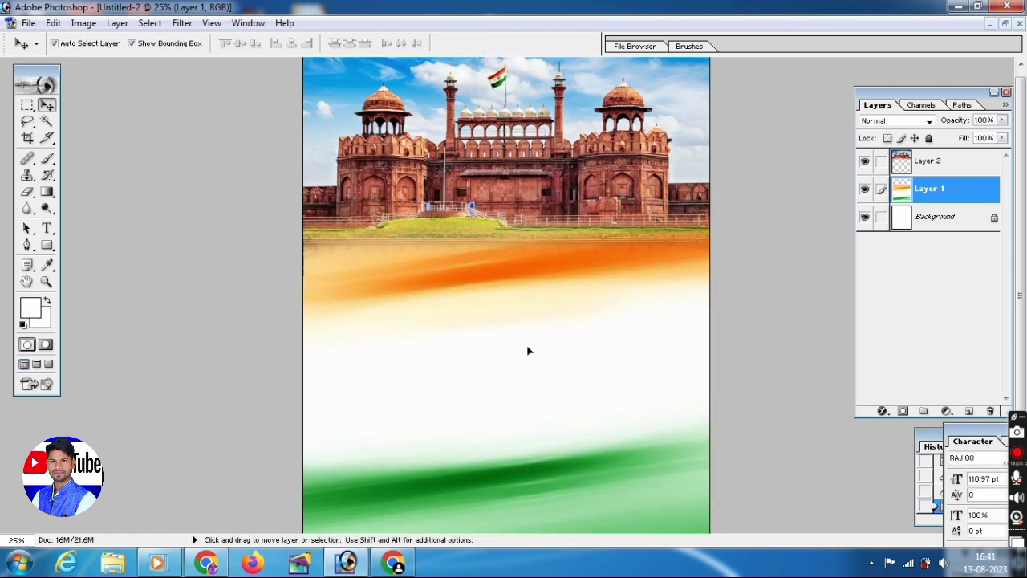
click(1004, 24)
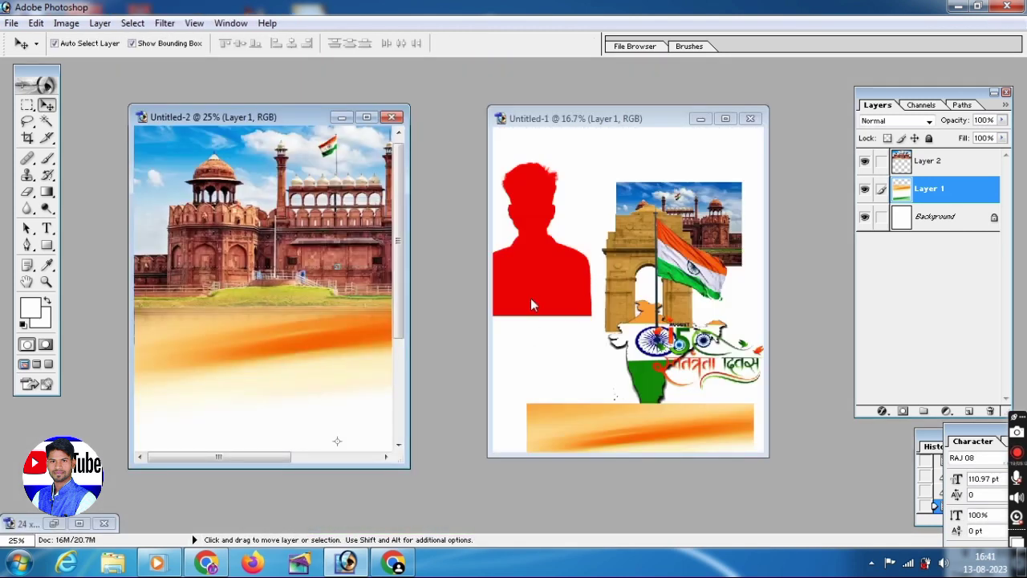
Step: Copy the red person silhouette into the poster's bottom-left corner and enlarge it slightly
drag(530, 304, 262, 437)
click(365, 117)
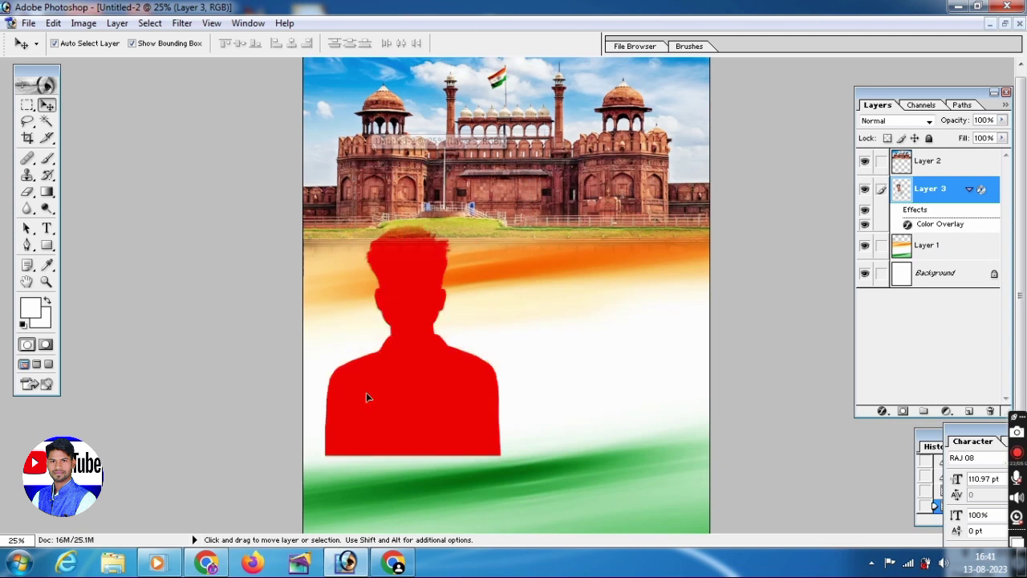
drag(366, 396, 348, 459)
key(ctrl+minus)
drag(420, 409, 422, 387)
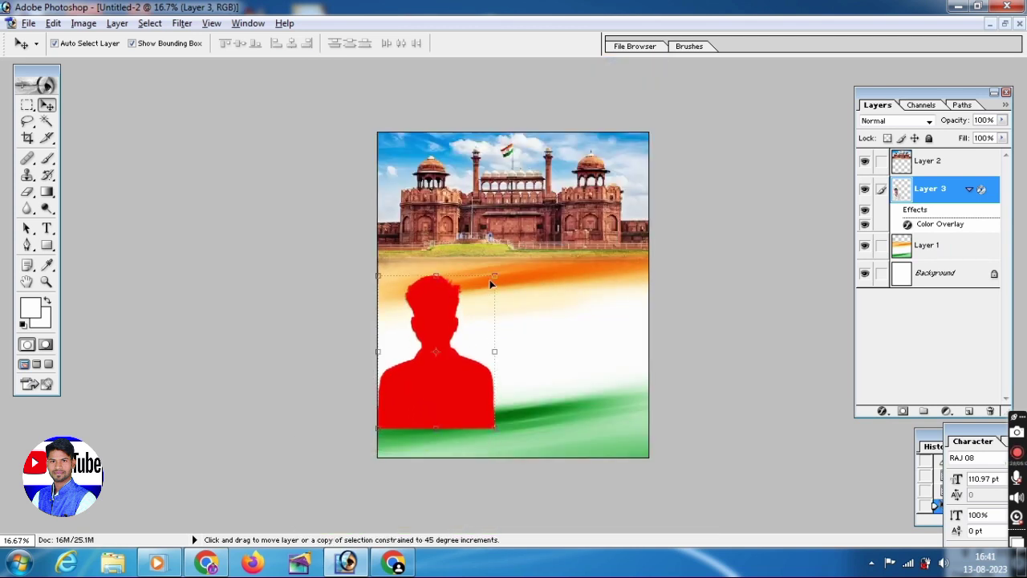
drag(492, 283, 496, 277)
double_click(445, 363)
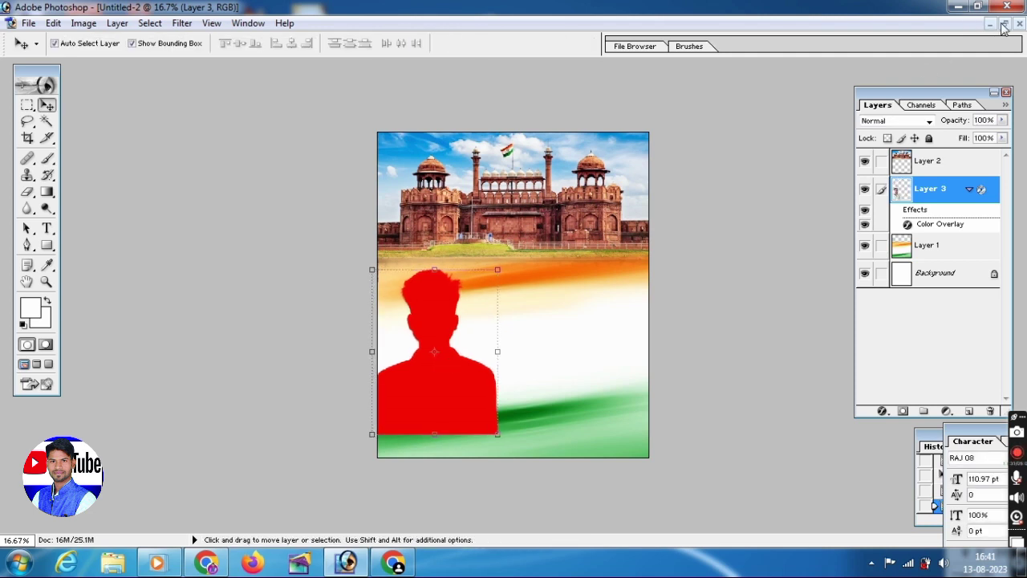
Step: Bring in the 15 August Independence Day graphic and enlarge it right of the silhouette
click(1003, 23)
mouse_move(609, 321)
mouse_down()
mouse_move(677, 337)
mouse_move(292, 326)
mouse_up()
click(366, 117)
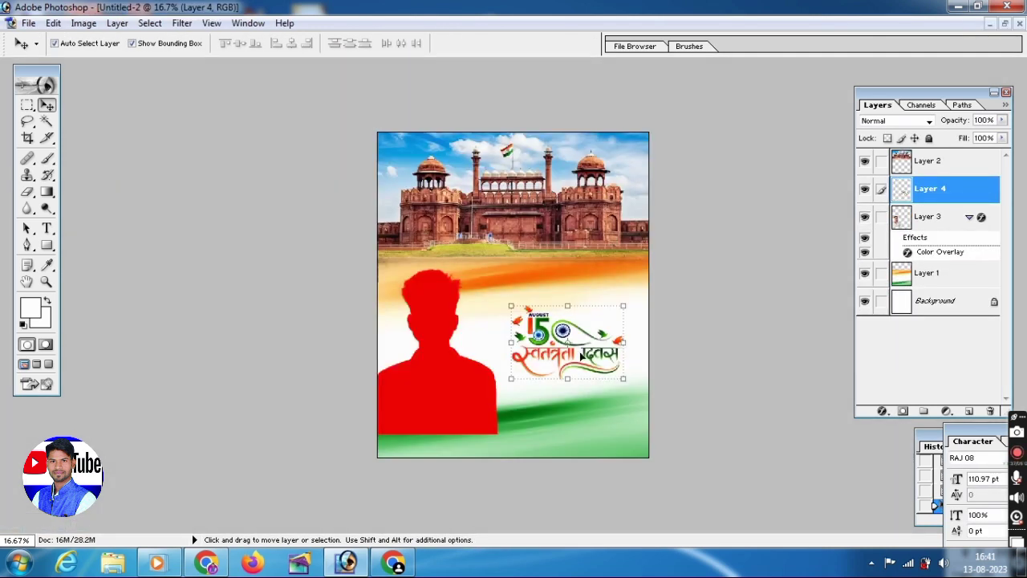
key(ctrl+t)
mouse_move(623, 378)
mouse_down()
mouse_move(636, 378)
mouse_move(634, 365)
mouse_up()
key(Return)
key(ctrl+plus)
key(ctrl+plus)
mouse_move(553, 257)
mouse_down()
mouse_move(552, 346)
mouse_move(586, 386)
mouse_up()
Step: Type 'समस्त देश वासियों को आजादी के महापर्व' in the RAJ 04 font, split across two lines
key(t)
click(454, 328)
text(jkjgh)
double_click(516, 344)
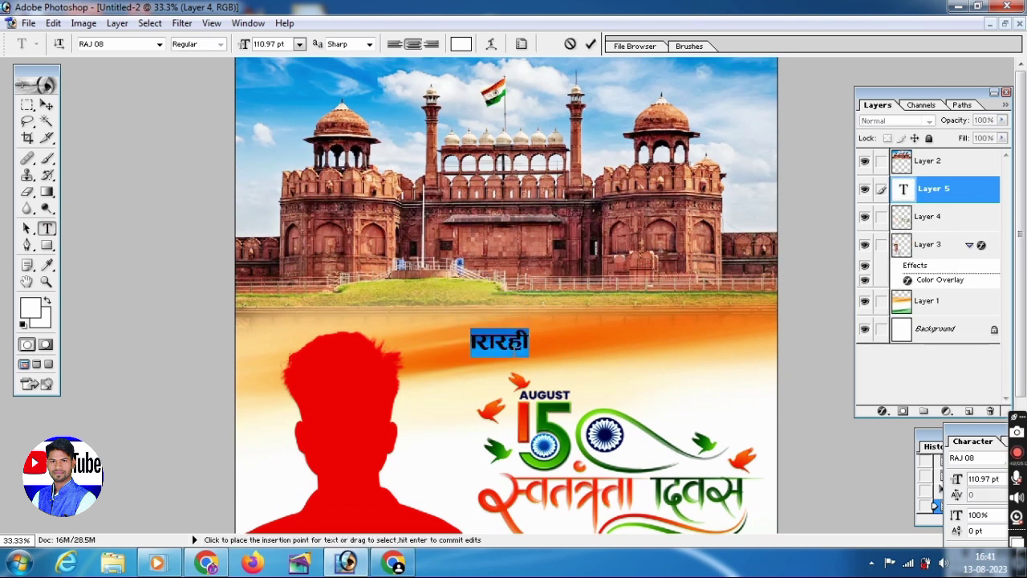
text(le)
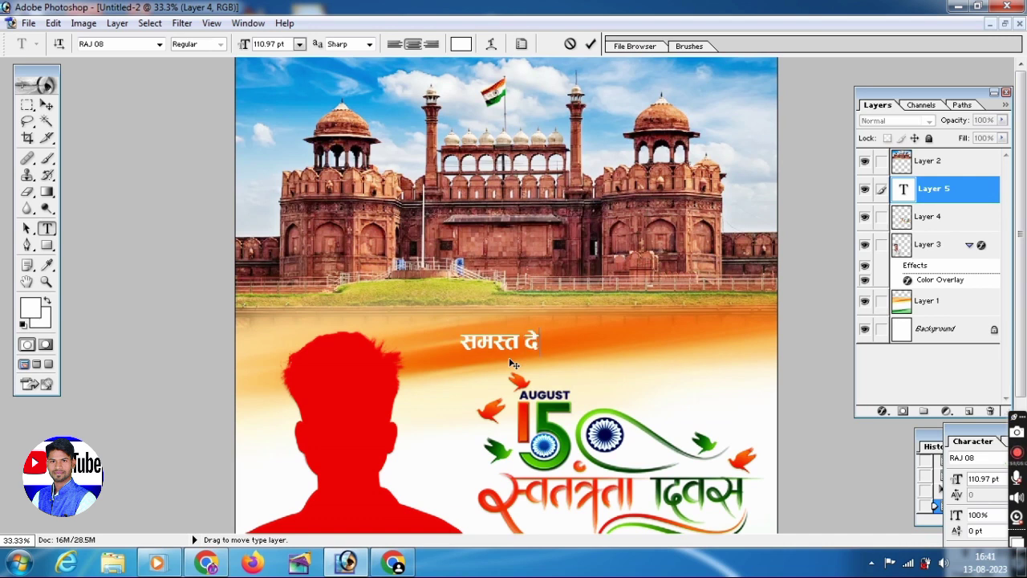
key(ctrl+a)
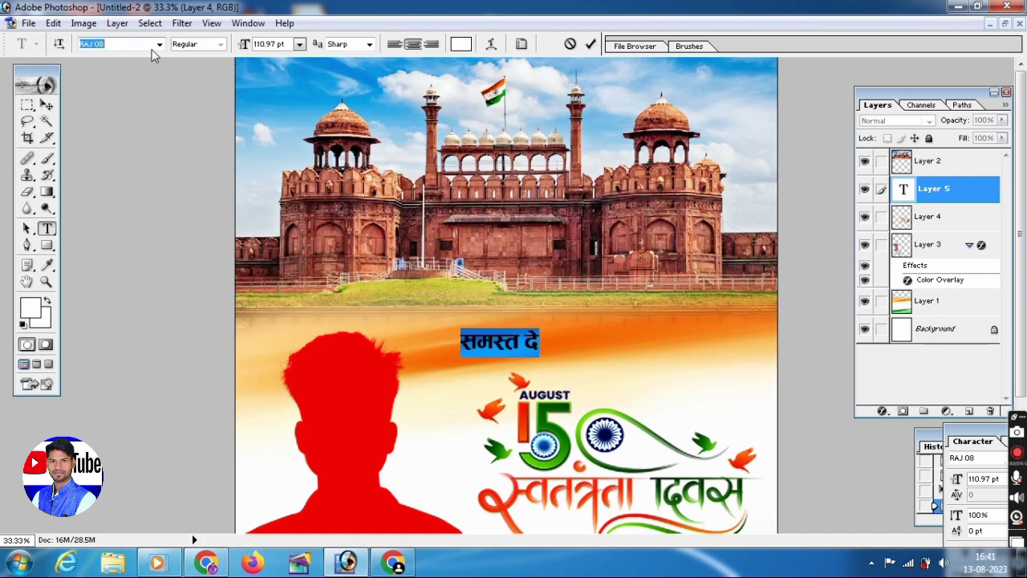
key(Up)
key(Up)
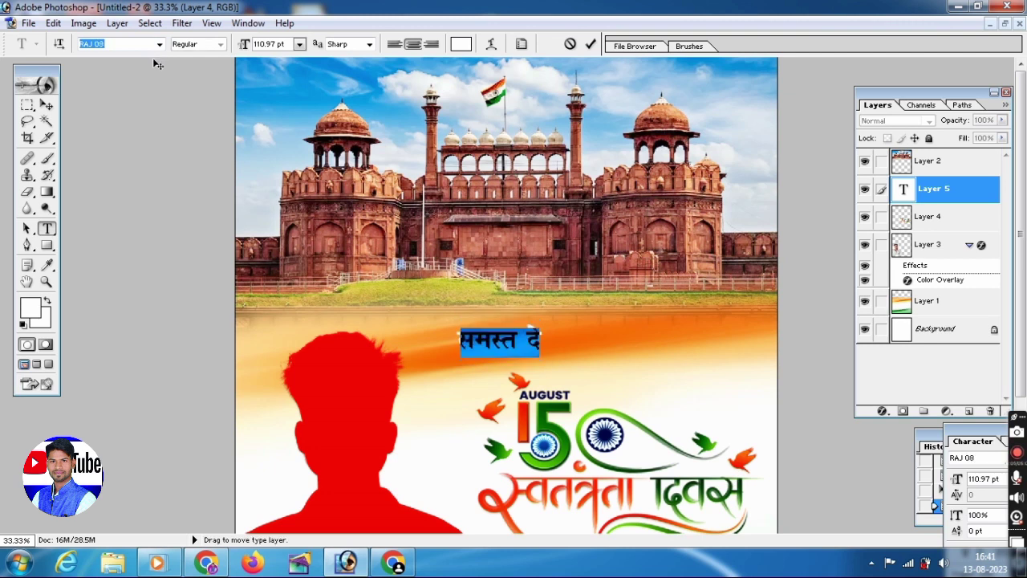
key(Up)
key(Up)
text(श वासियों)
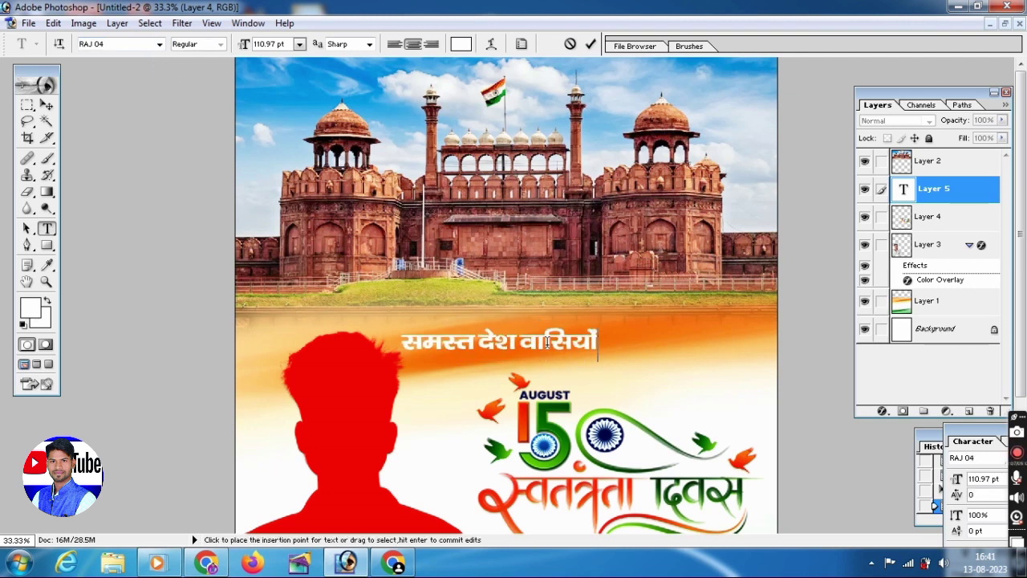
text( को अाजादी)
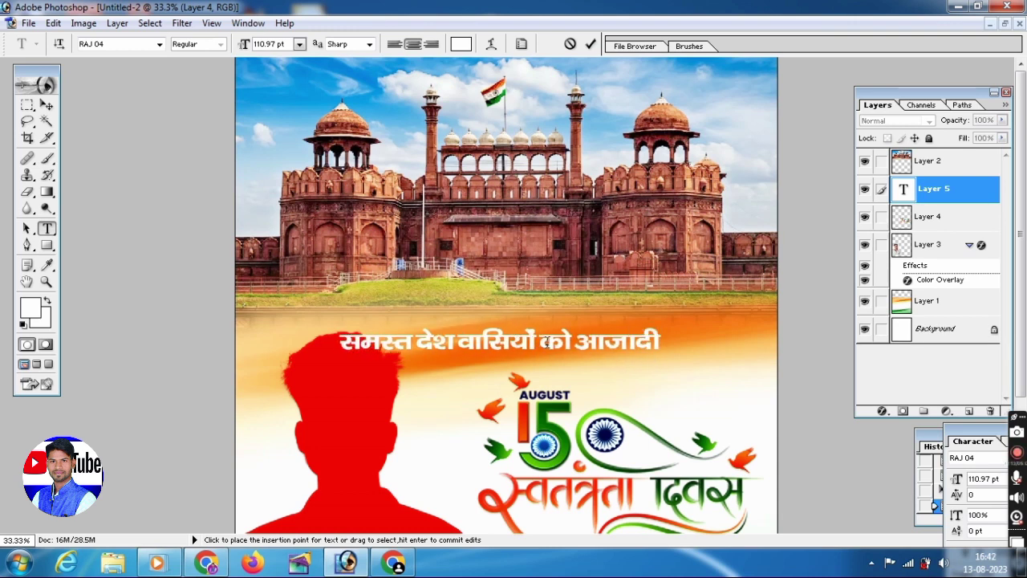
text( के महापव)
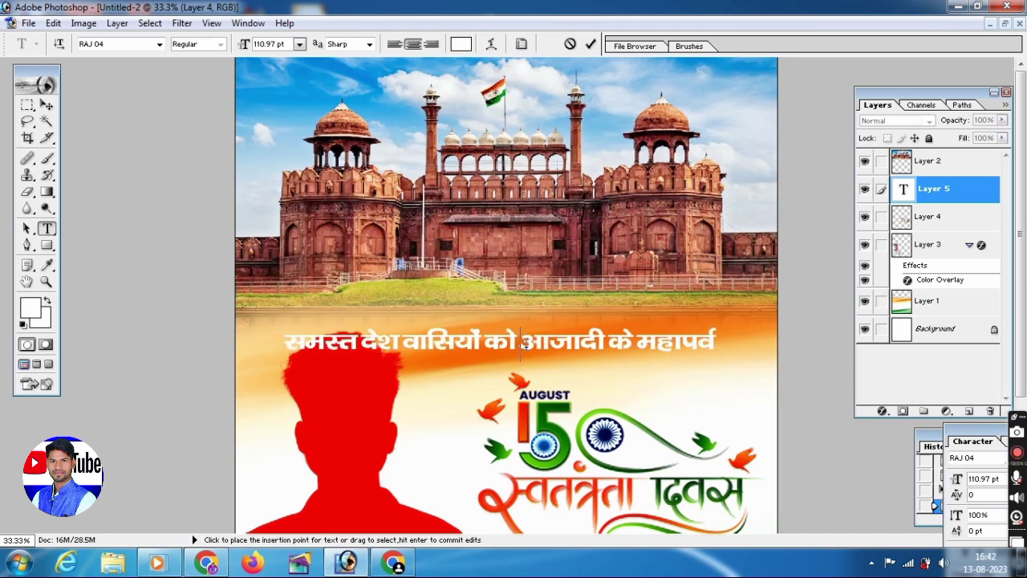
key(Return)
Step: Move the headline layer to the top of the stack, just below the Red Fort
drag(518, 279, 517, 254)
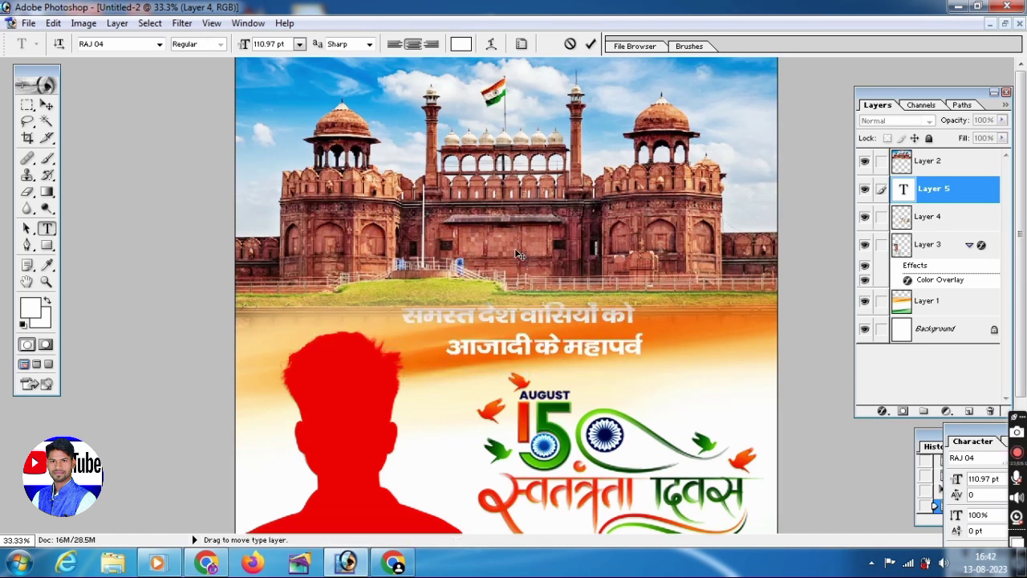
click(47, 104)
drag(581, 336, 584, 347)
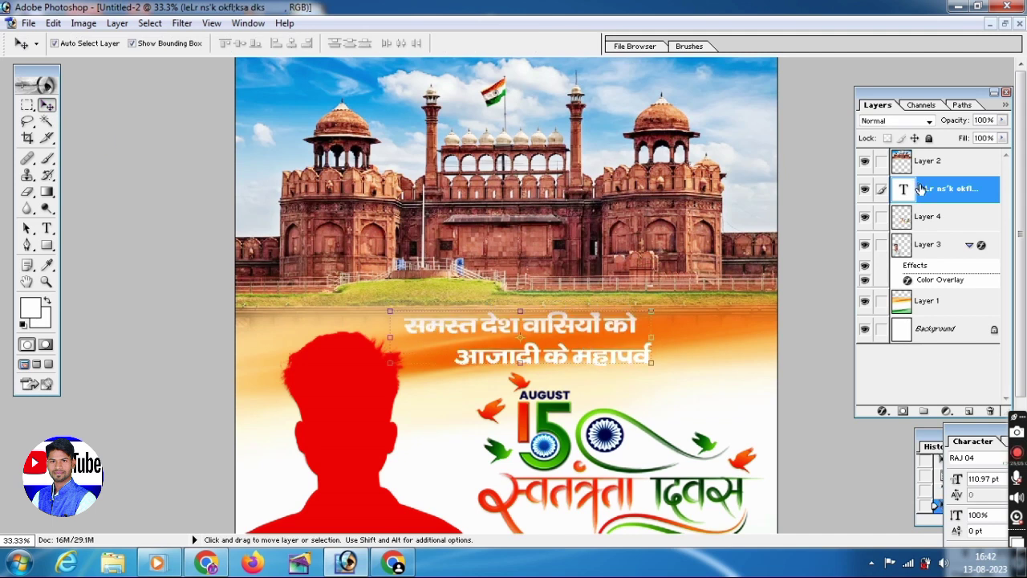
drag(921, 187, 923, 153)
drag(528, 343, 511, 329)
Step: Give the headline a yellow (FFFF00) Color Overlay layer effect
click(881, 410)
click(866, 334)
click(792, 187)
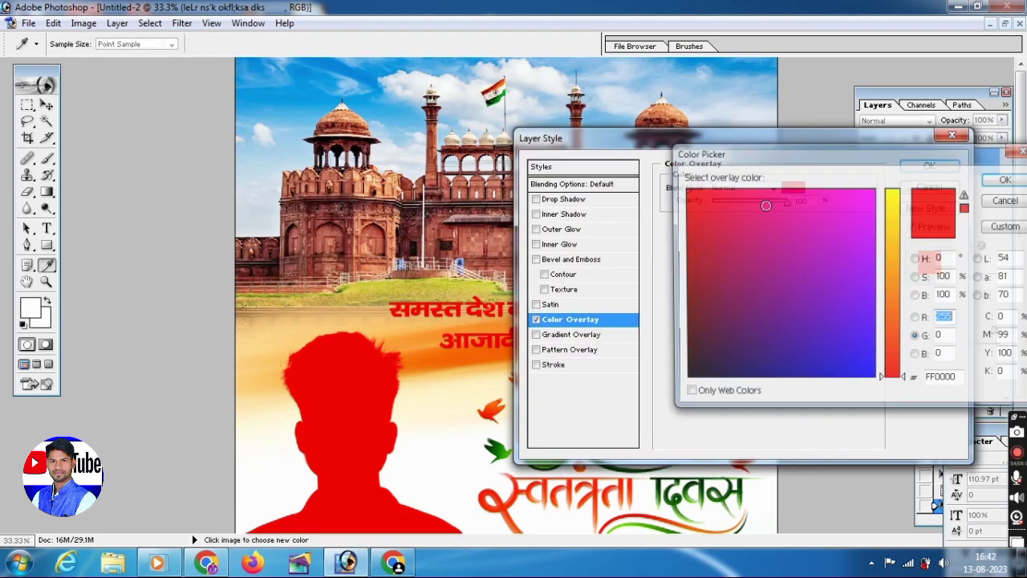
click(892, 345)
key(Return)
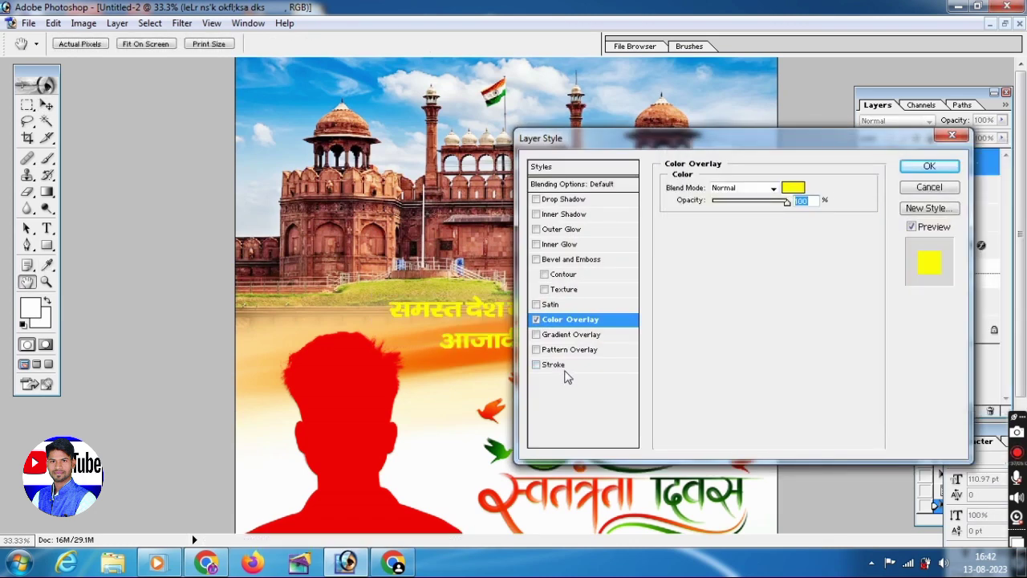
Step: Add a thick black (000000) Stroke to the headline
click(554, 364)
click(697, 277)
click(688, 377)
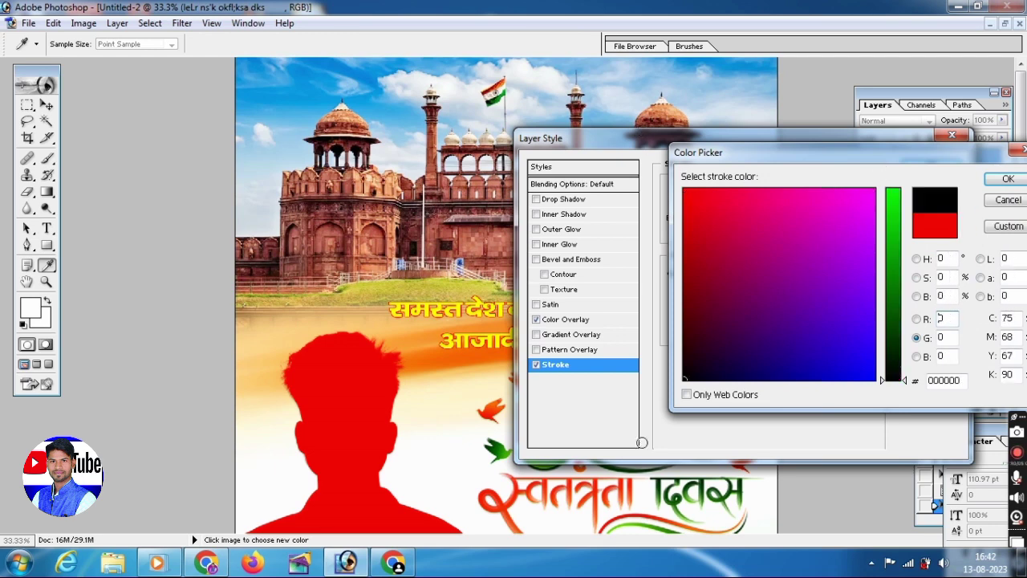
click(1007, 178)
drag(714, 187, 722, 187)
drag(609, 138, 561, 136)
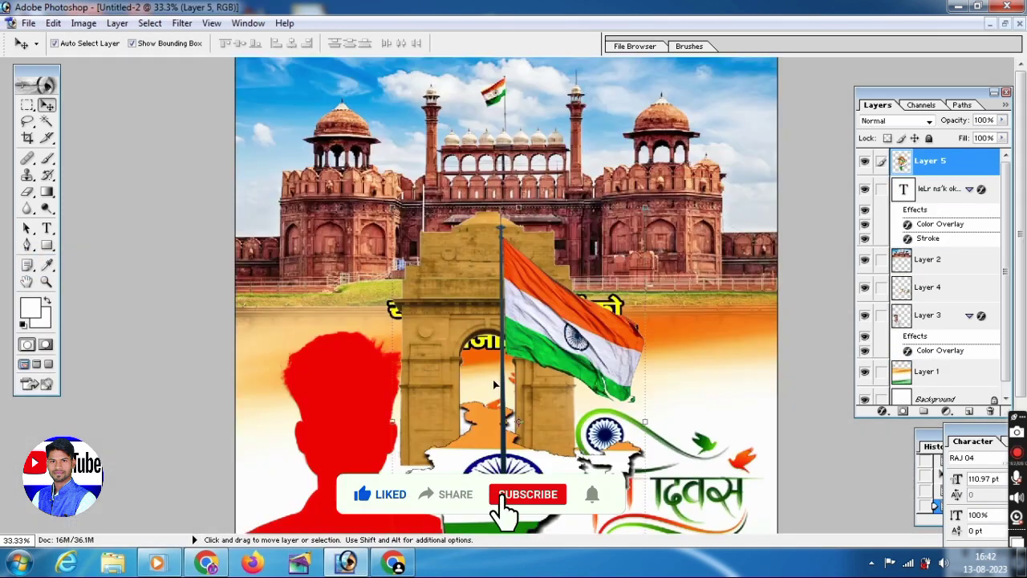
Step: Shrink the India Gate graphic beside the headline and widen the 15 August artwork leftward
drag(826, 140, 755, 271)
drag(726, 323, 720, 325)
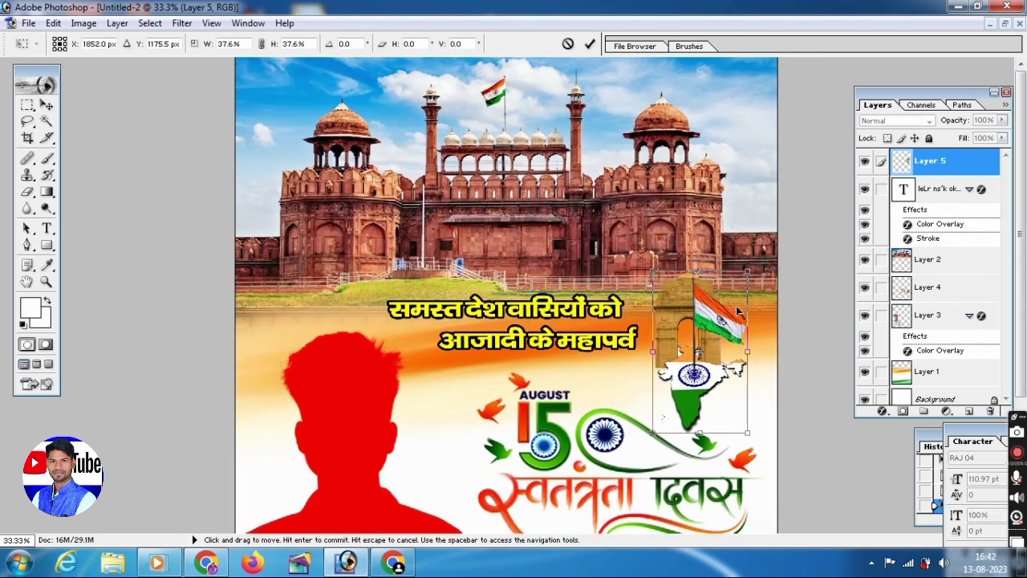
drag(747, 273, 754, 263)
key(Return)
drag(738, 466, 752, 465)
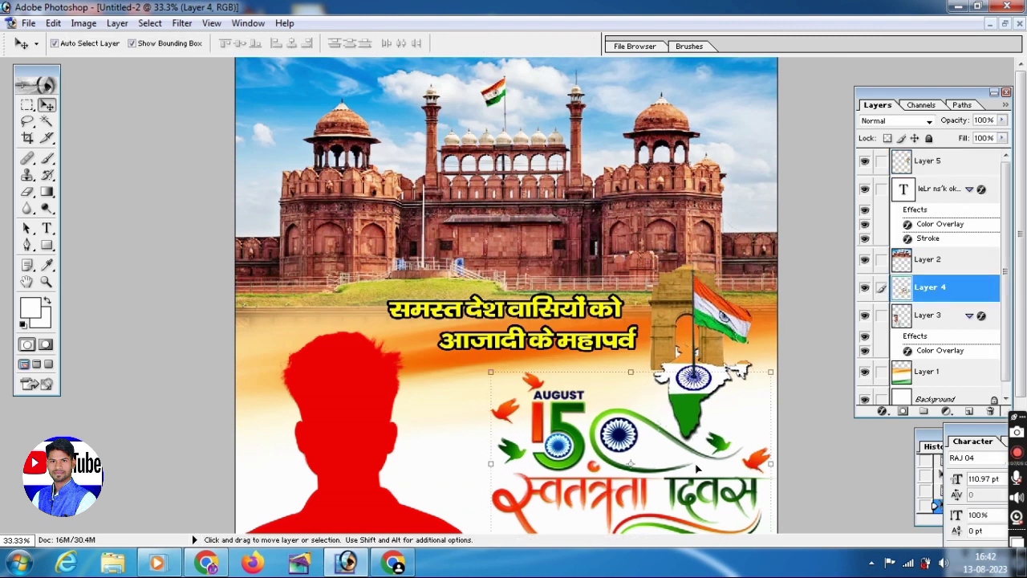
drag(485, 442, 467, 442)
Step: Type the white two-line greeting 'की हार्दिक बधाई एवं शुभकामनाएं' below the 15 August logo
click(689, 383)
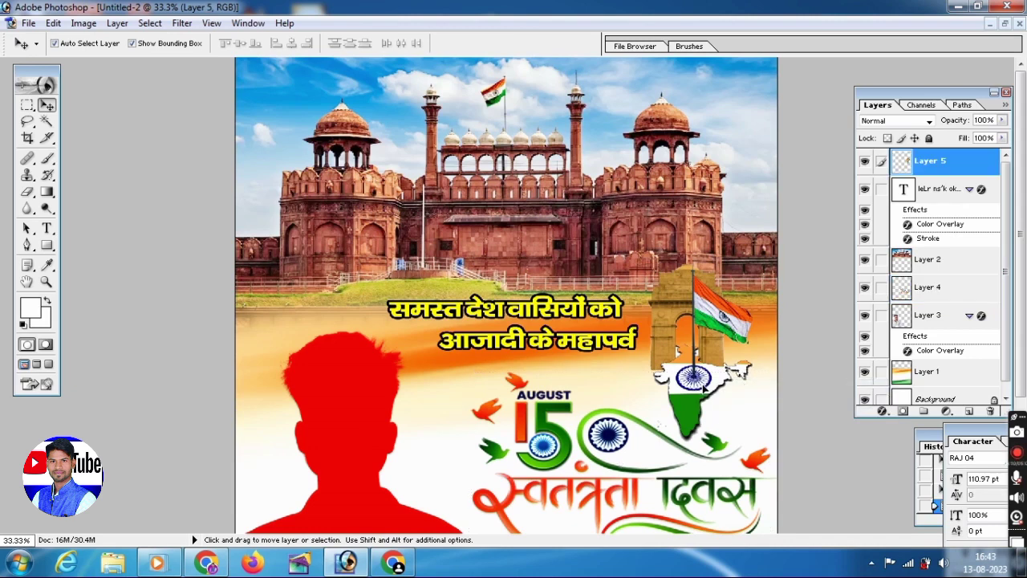
click(929, 370)
scroll(666, 393, down, 5)
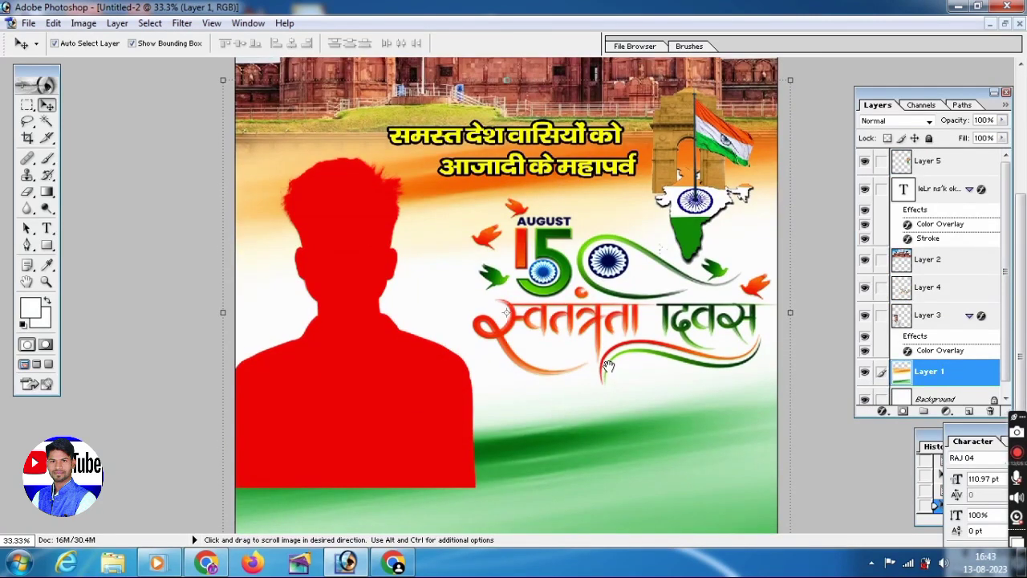
click(47, 230)
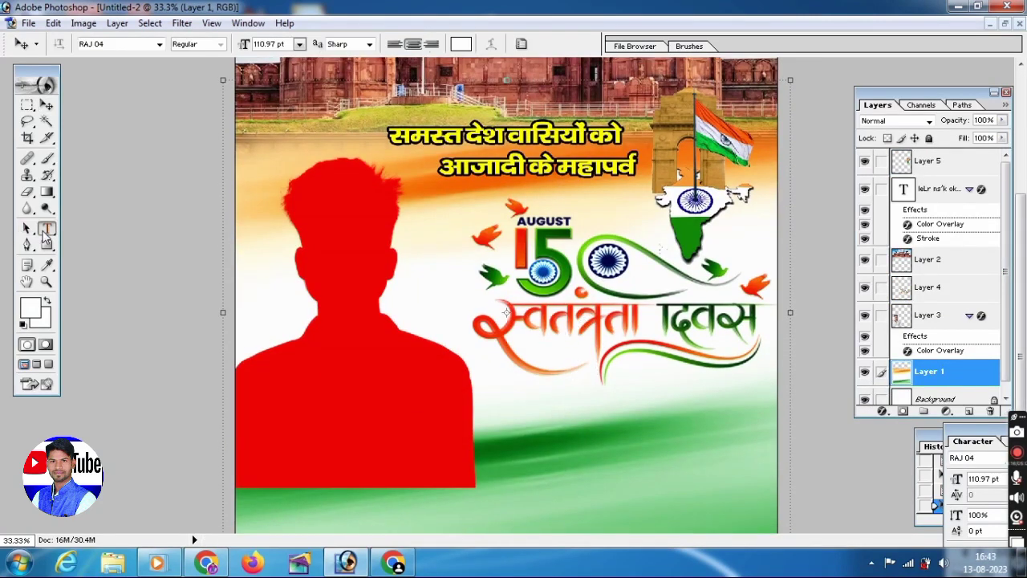
click(563, 434)
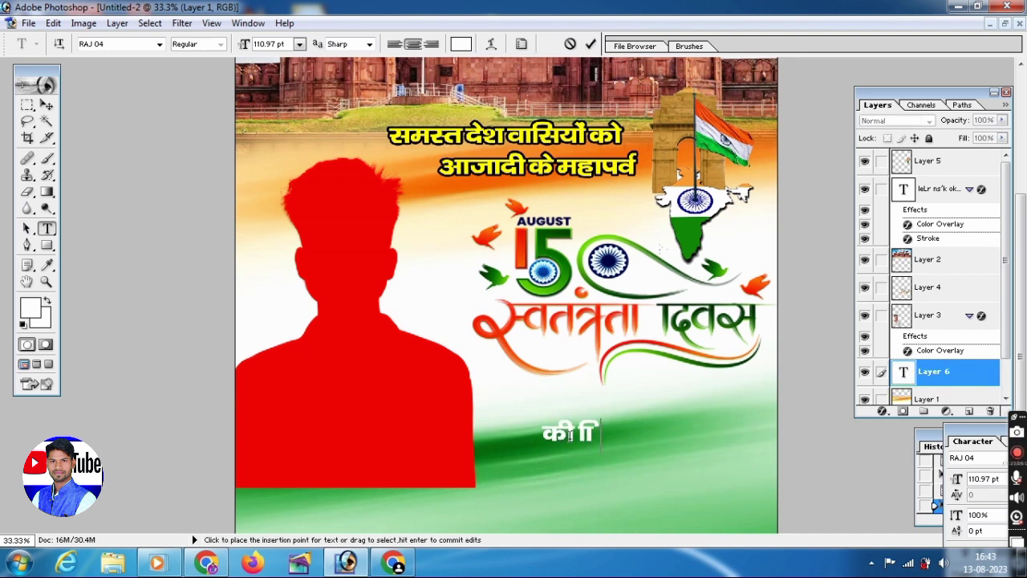
key(BackSpace)
key(BackSpace)
text(fnZd c/kbZ ,oa)
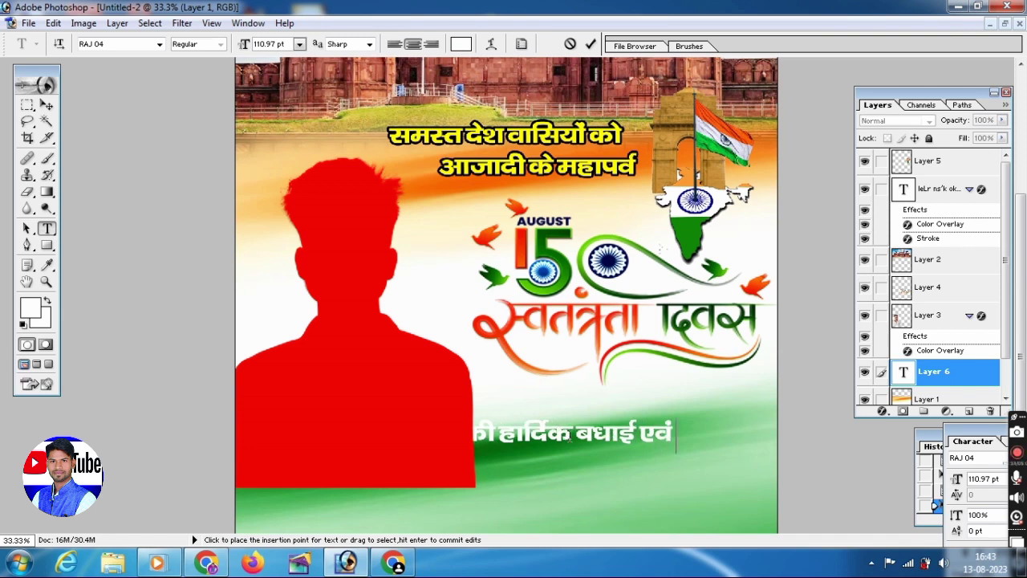
text(dke)
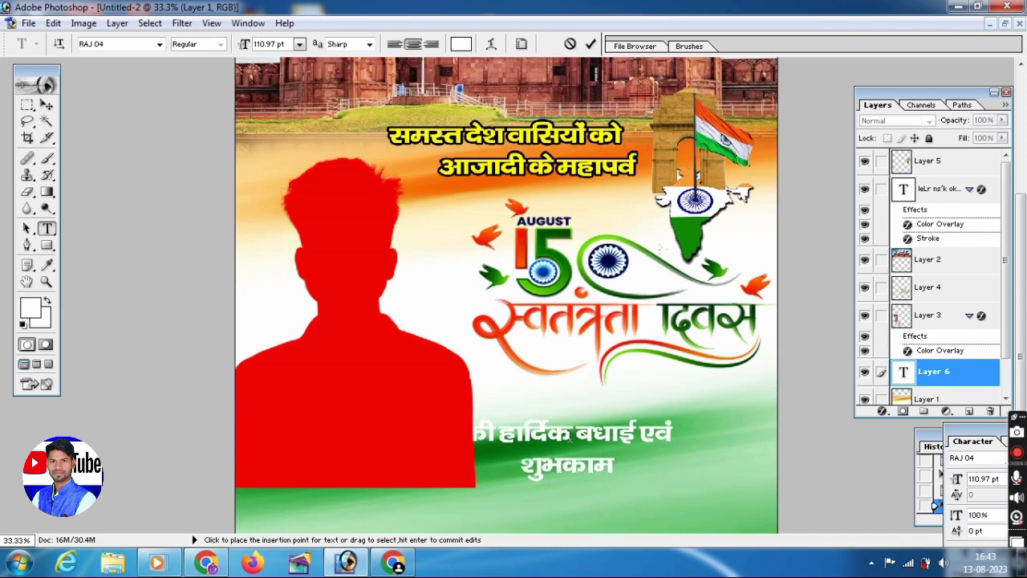
text(uk,a)
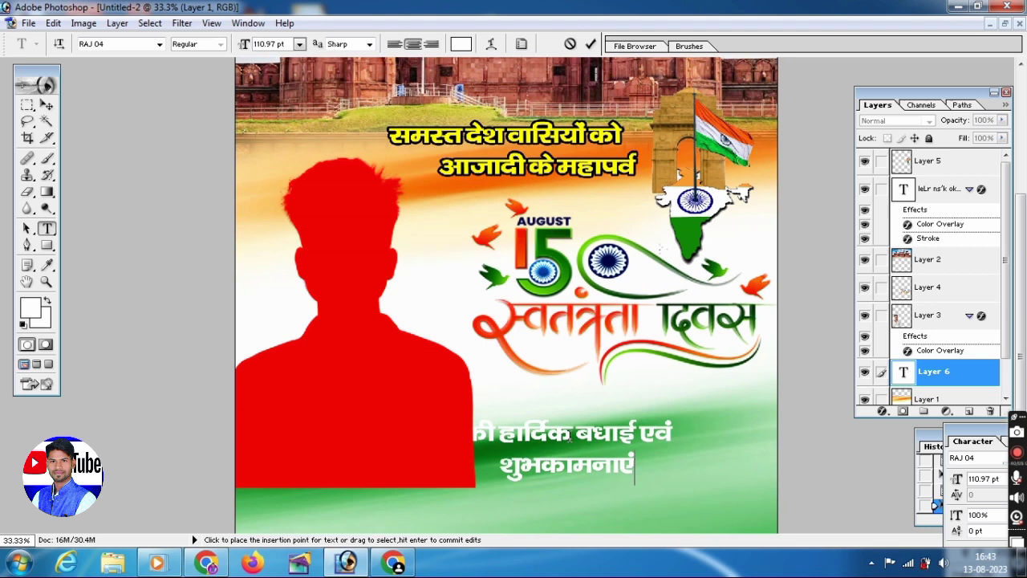
drag(617, 401, 683, 358)
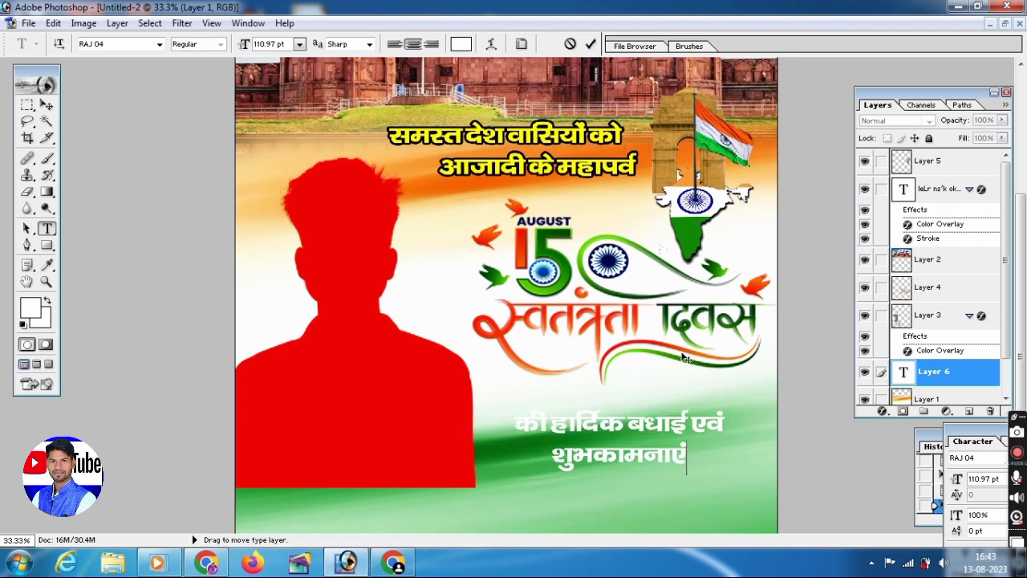
click(46, 105)
Step: Scale the greeting text up slightly with Free Transform
key(ctrl+t)
drag(739, 472, 758, 478)
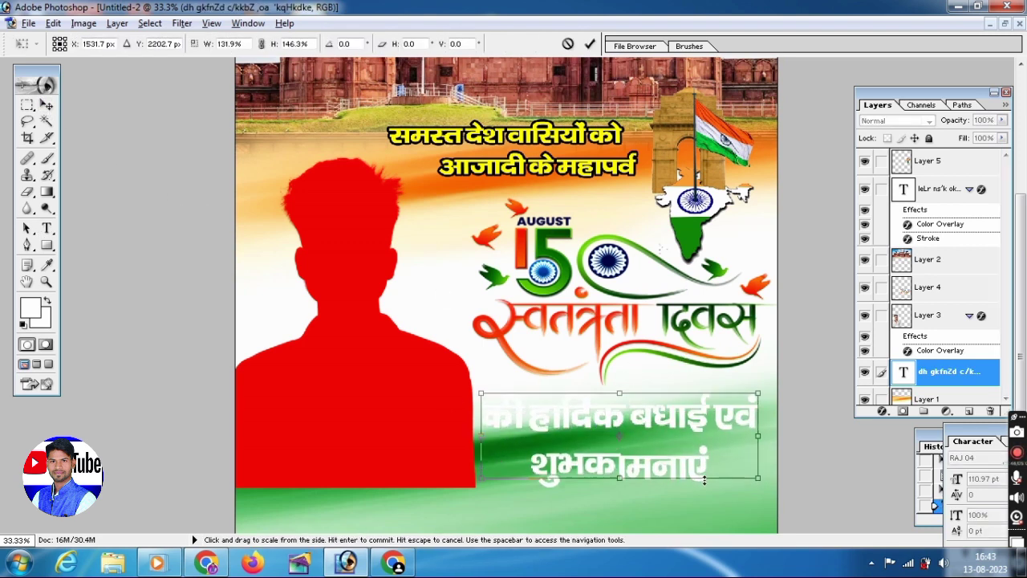
key(Return)
click(47, 228)
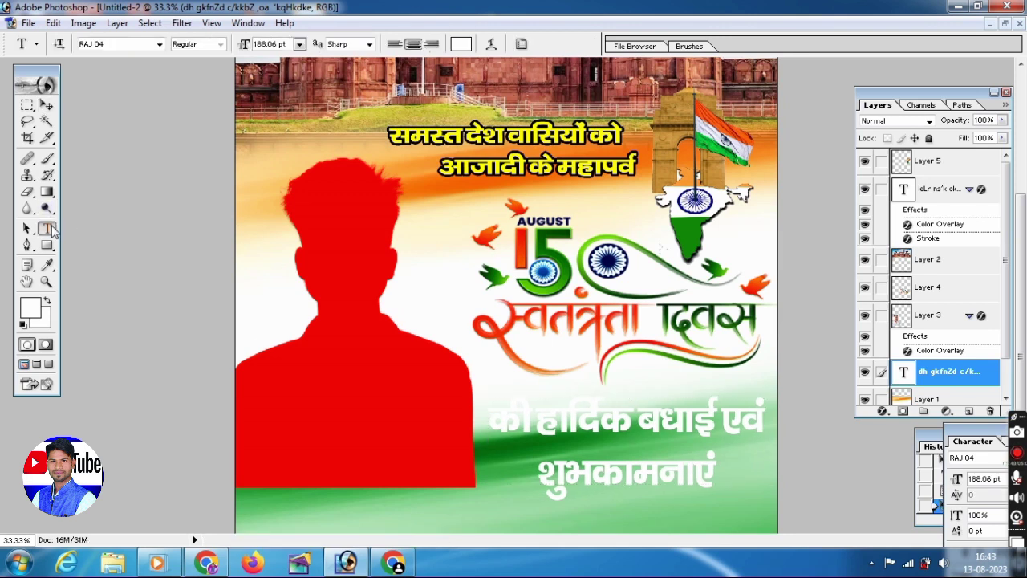
click(594, 479)
key(ctrl+a)
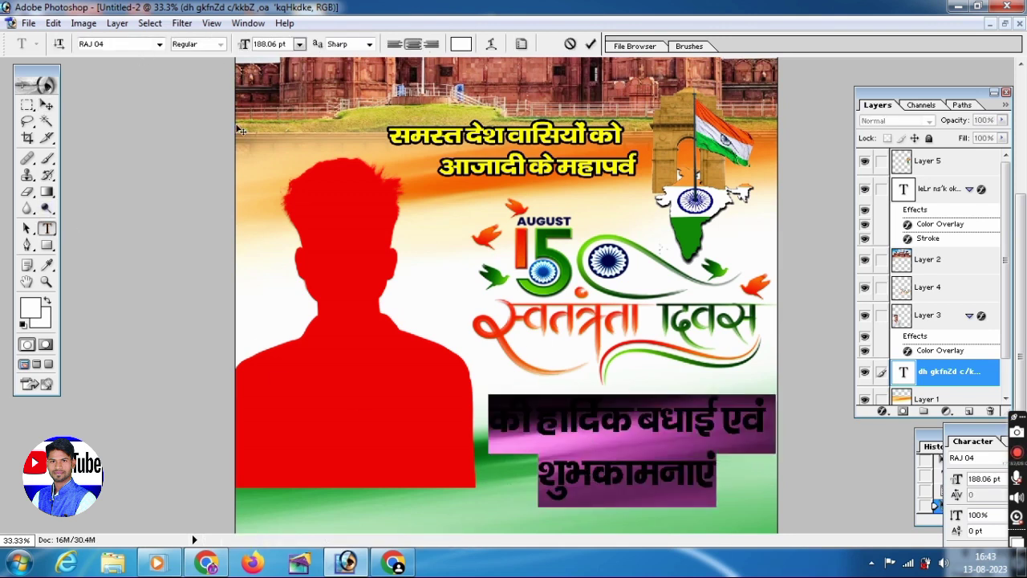
click(583, 474)
click(46, 106)
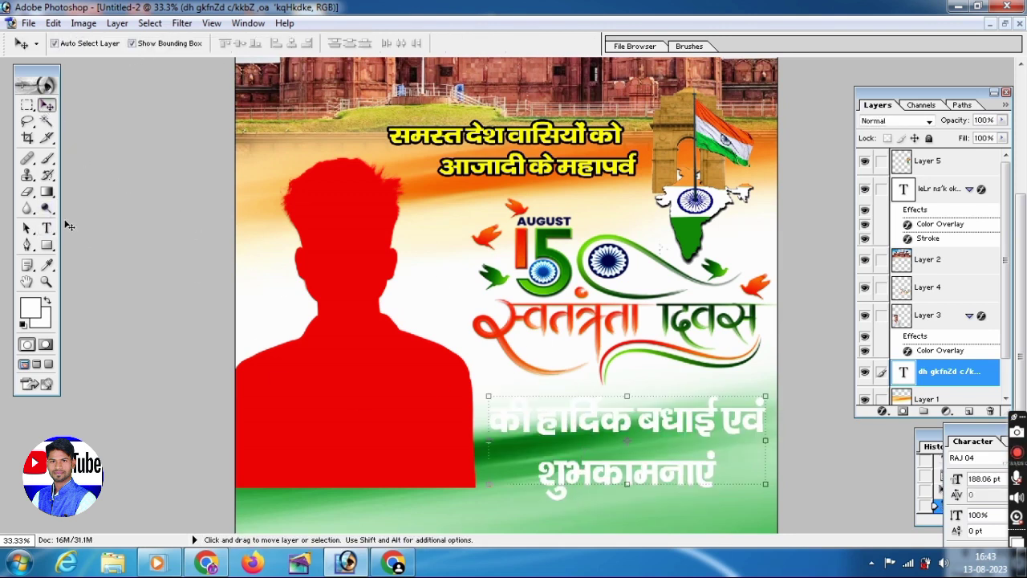
Step: Colour the first line 'की हार्दिक बधाई एवं' blue
click(46, 228)
triple_click(531, 421)
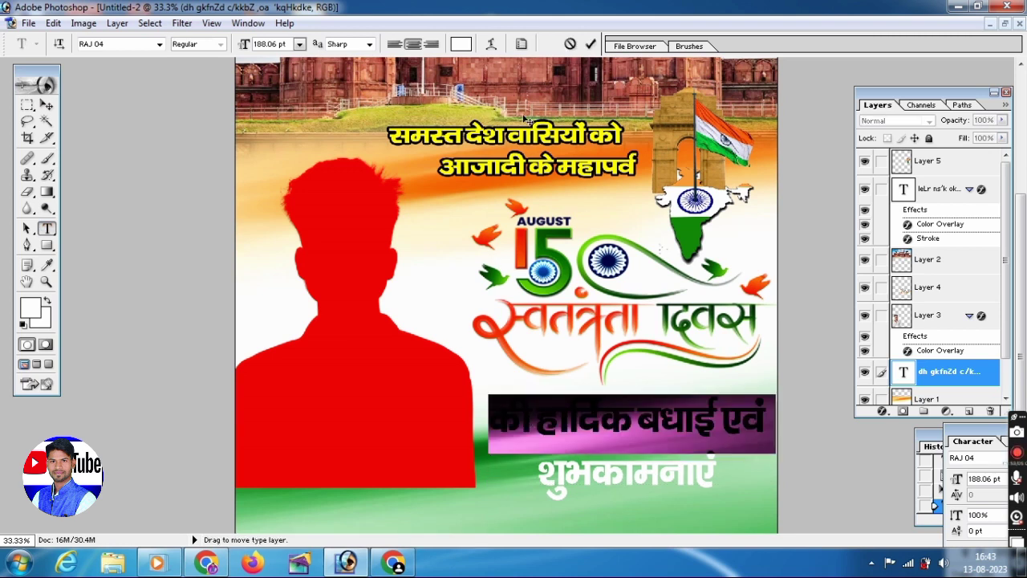
click(461, 44)
drag(893, 241, 894, 397)
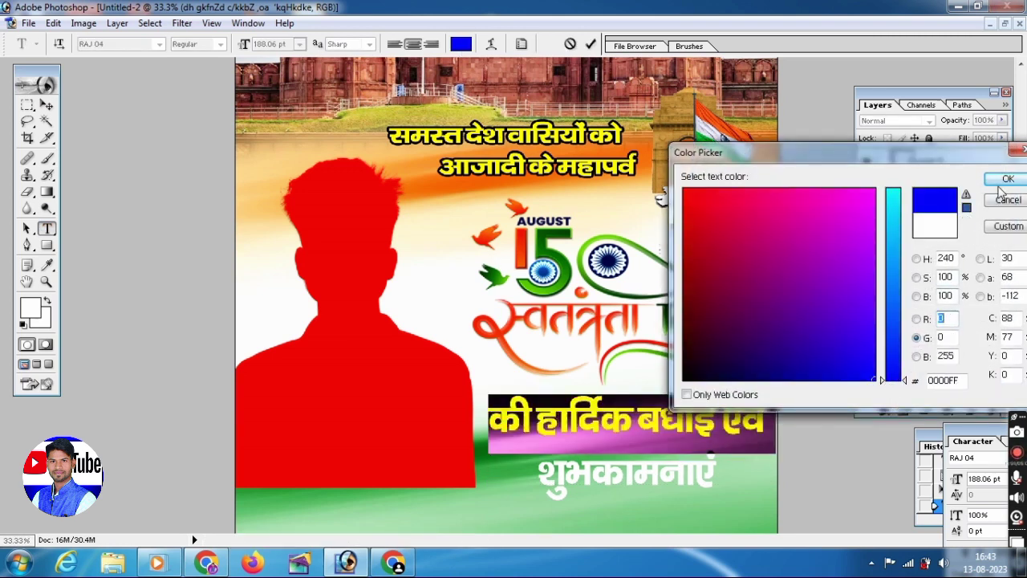
click(1006, 178)
Step: Colour the second line 'शुभकामनाएं' red and commit the text
click(693, 424)
triple_click(545, 475)
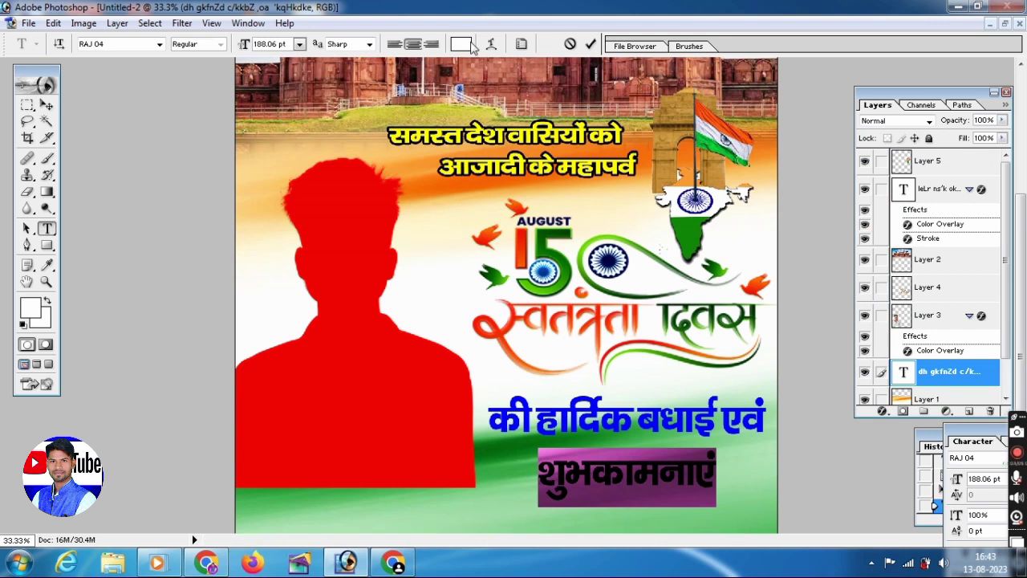
click(460, 44)
drag(729, 314, 735, 234)
drag(691, 194, 683, 188)
click(895, 372)
click(1007, 178)
key(ctrl+Return)
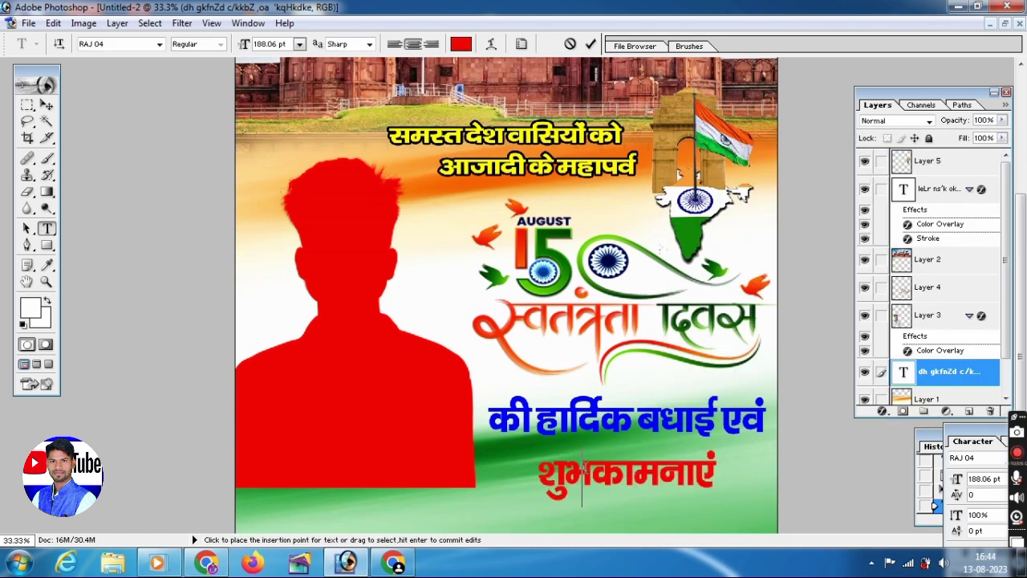
Step: Add a white, roughly 13 px outline stroke to the blue two-line greeting
key(v)
click(882, 410)
click(874, 421)
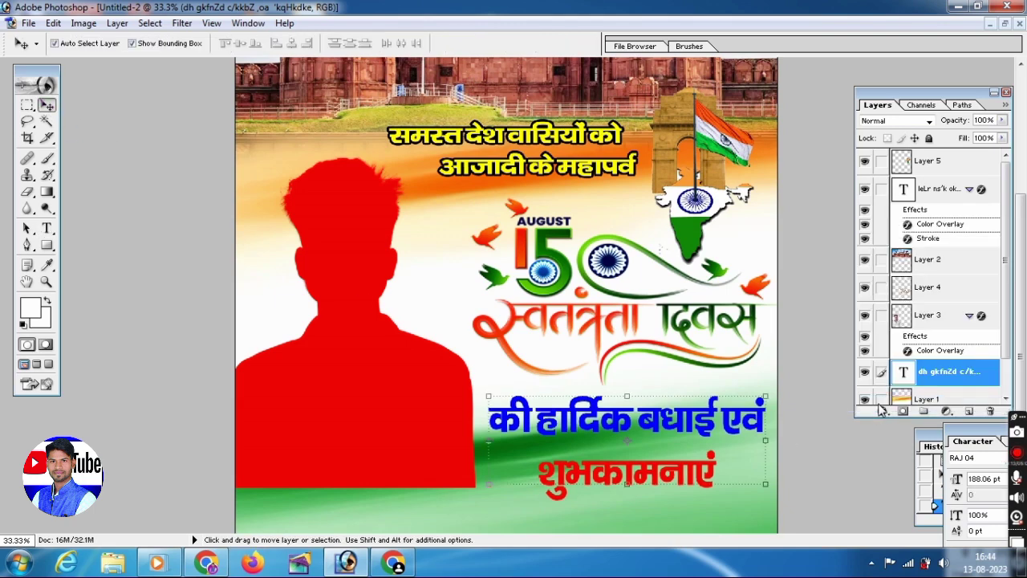
click(205, 275)
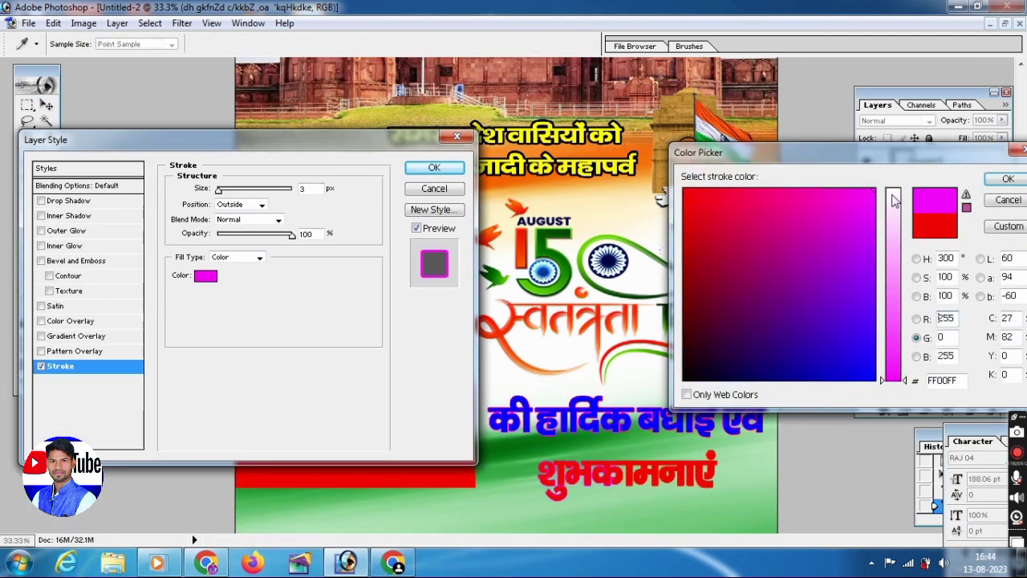
click(684, 190)
click(1003, 166)
drag(218, 189, 227, 190)
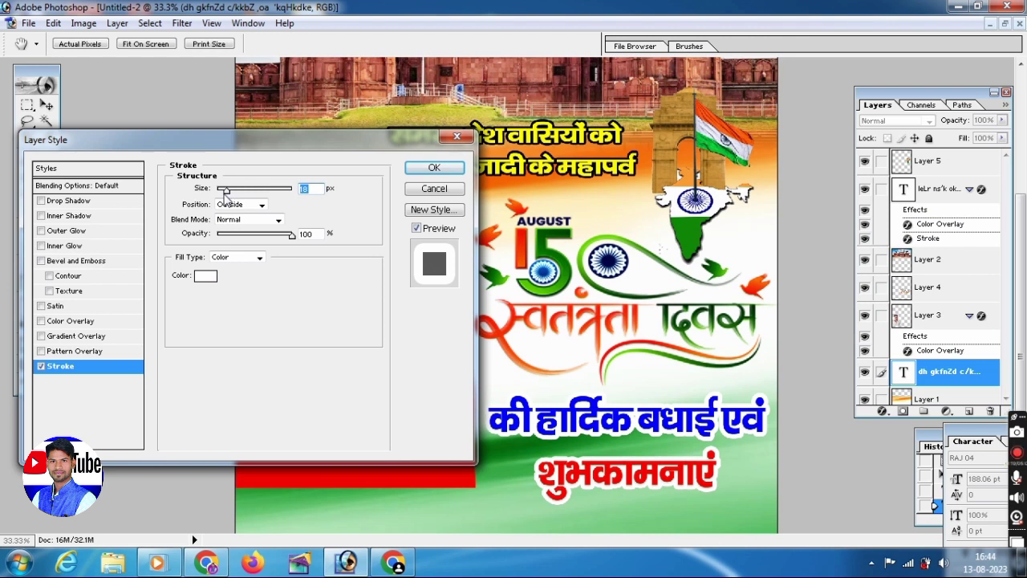
click(434, 171)
Step: Select all of the greeting text with the Type tool and hide the character settings
click(46, 228)
click(659, 481)
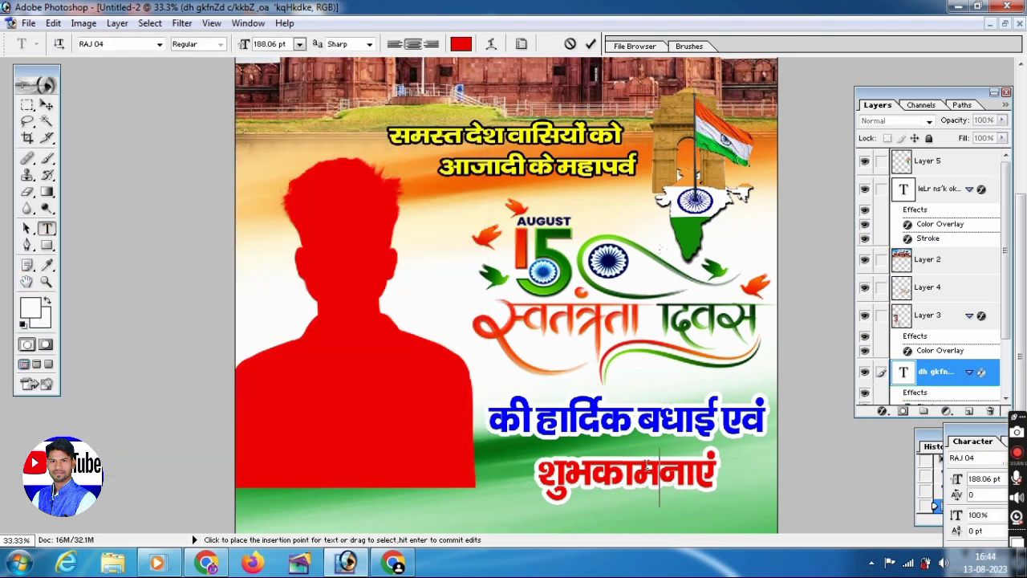
key(ctrl+a)
click(523, 45)
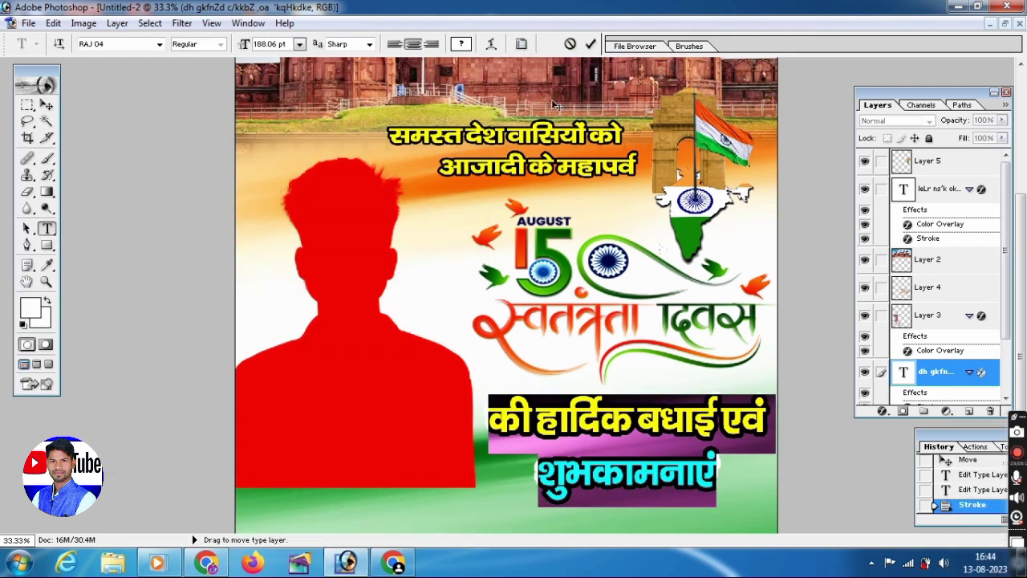
Step: Set the greeting's leading to 190 pt in the Character panel
click(525, 47)
drag(826, 218, 831, 222)
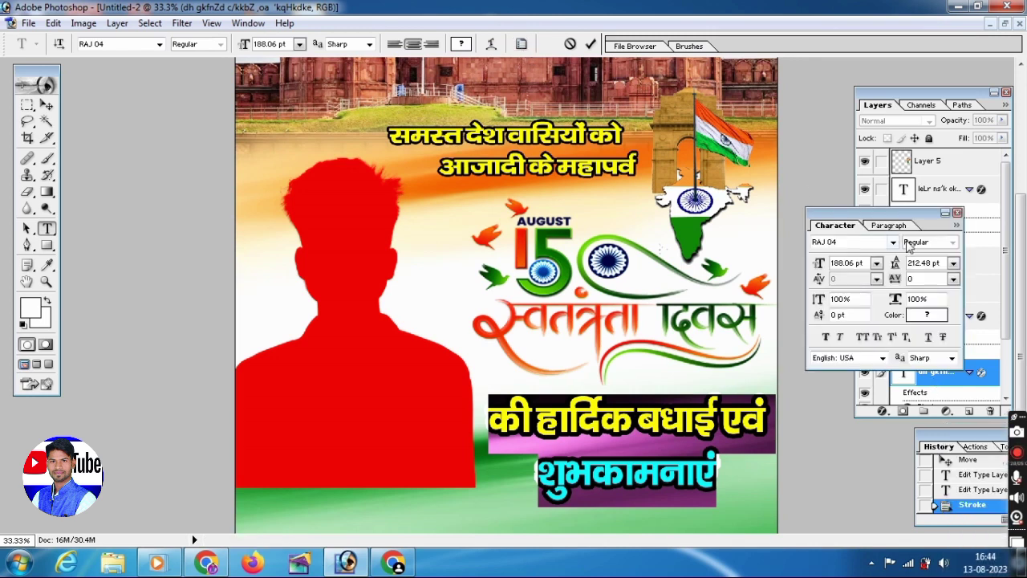
click(953, 264)
click(942, 518)
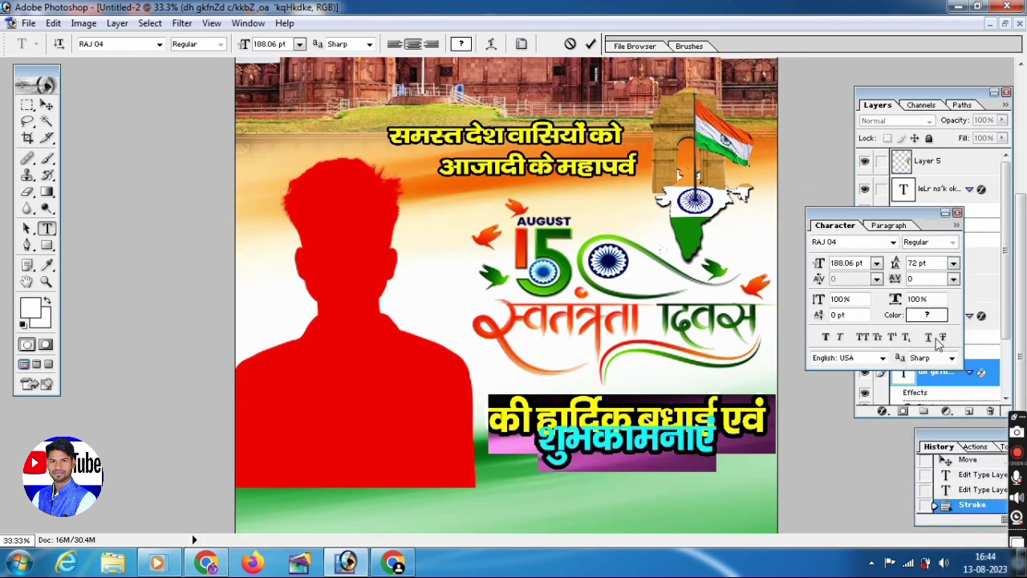
double_click(919, 263)
text(120)
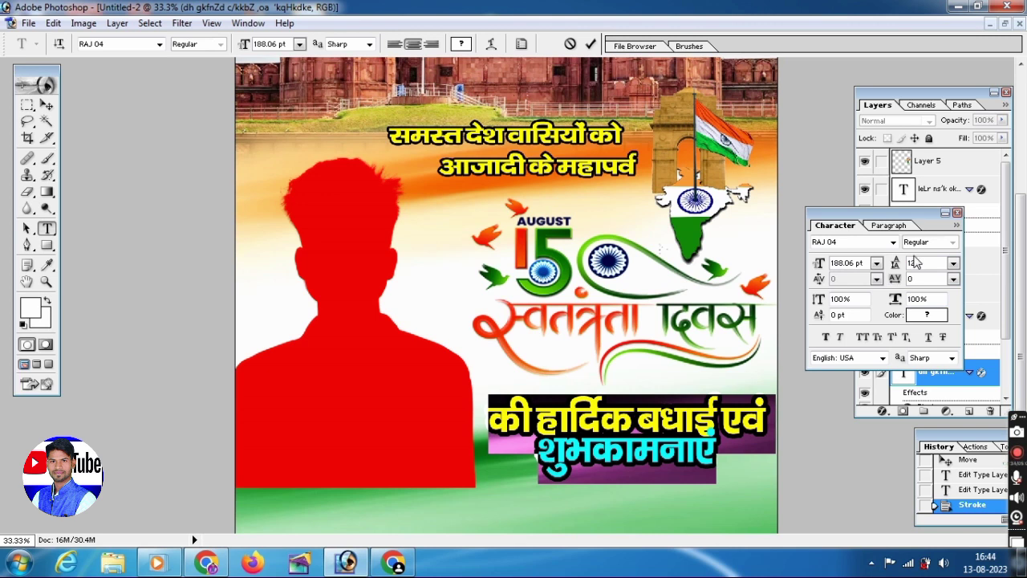
double_click(923, 265)
text(160)
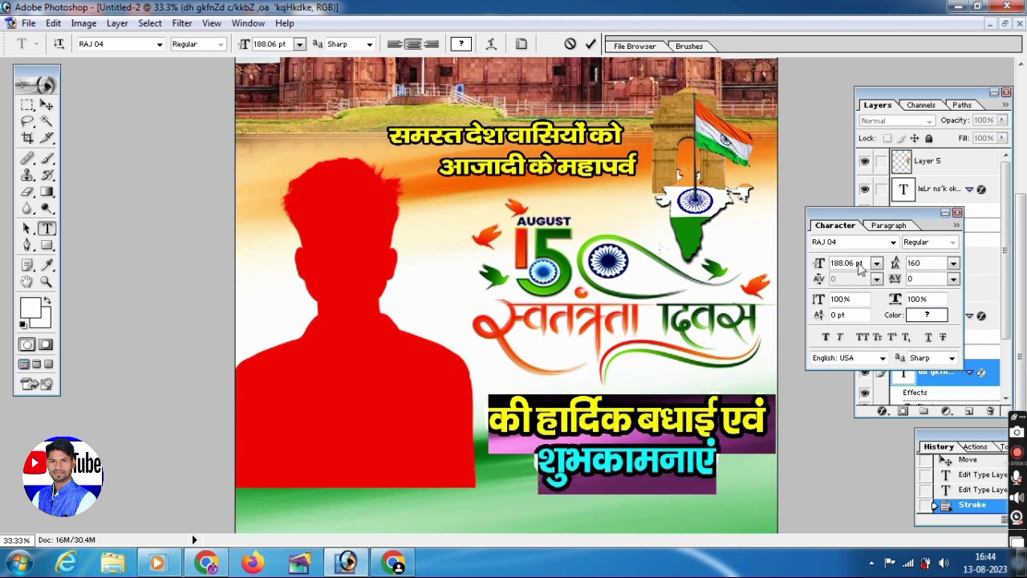
double_click(923, 265)
text(190)
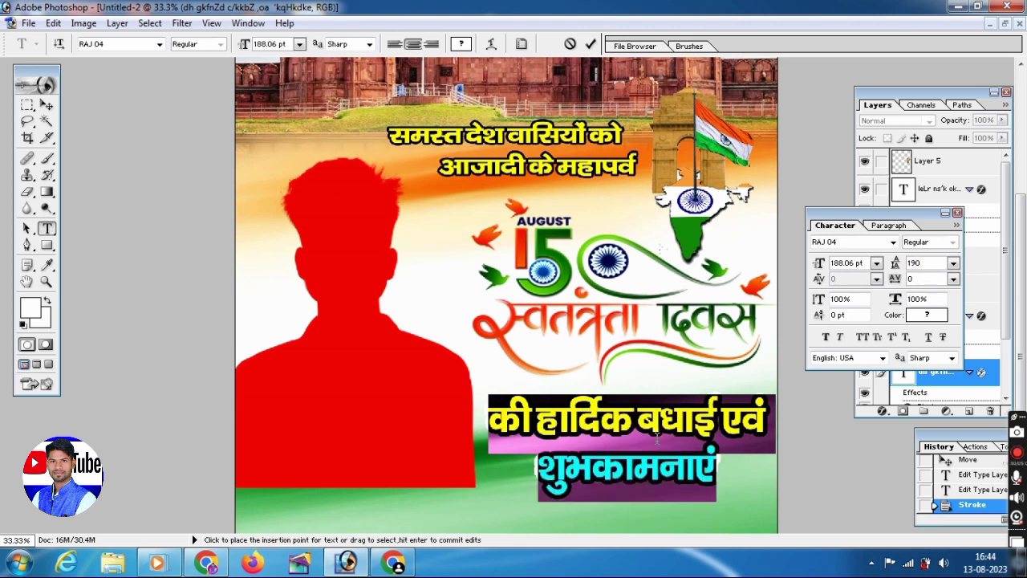
key(Return)
Step: Shorten the greeting block vertically to about 92.7% height
click(46, 104)
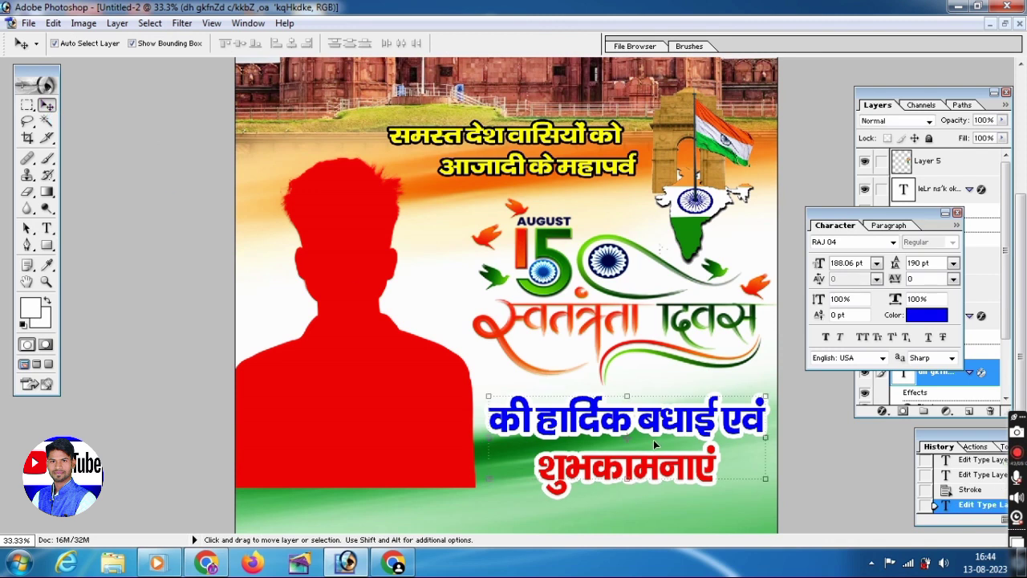
key(ctrl+t)
drag(626, 478, 641, 473)
key(Return)
Step: Reduce the word की to 100 pt, then adjust एवं in the greeting
click(47, 228)
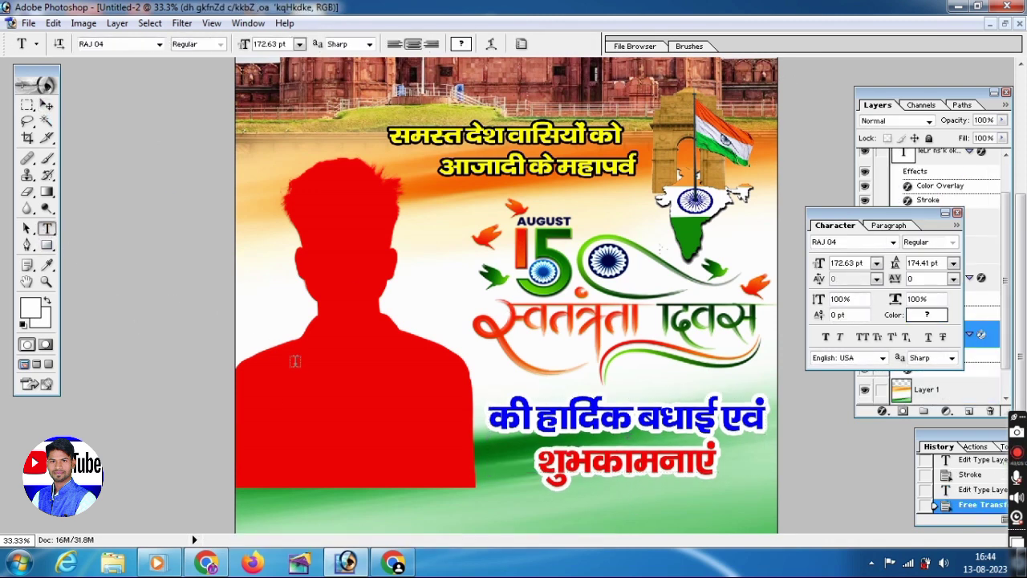
drag(489, 417, 531, 418)
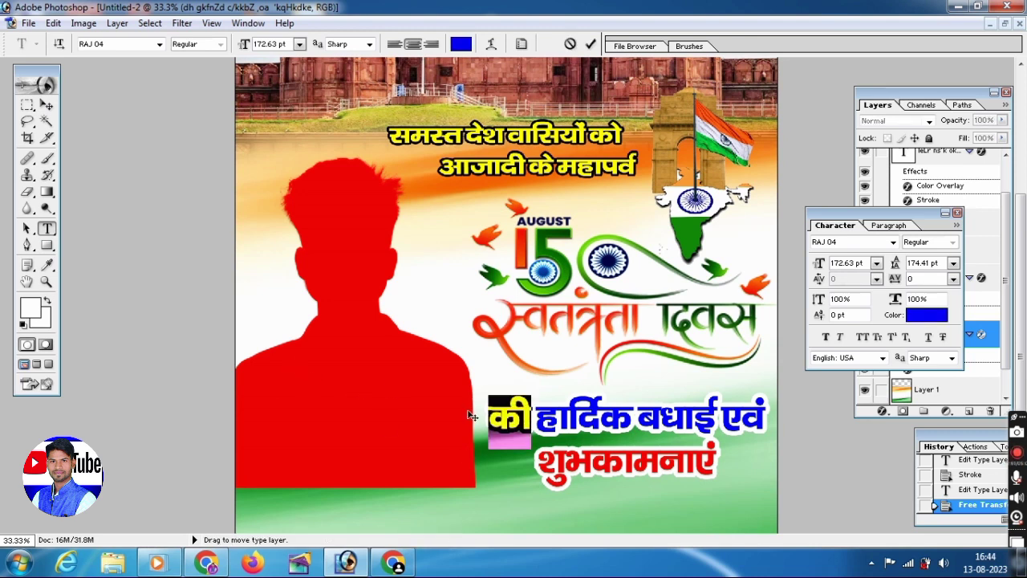
click(298, 44)
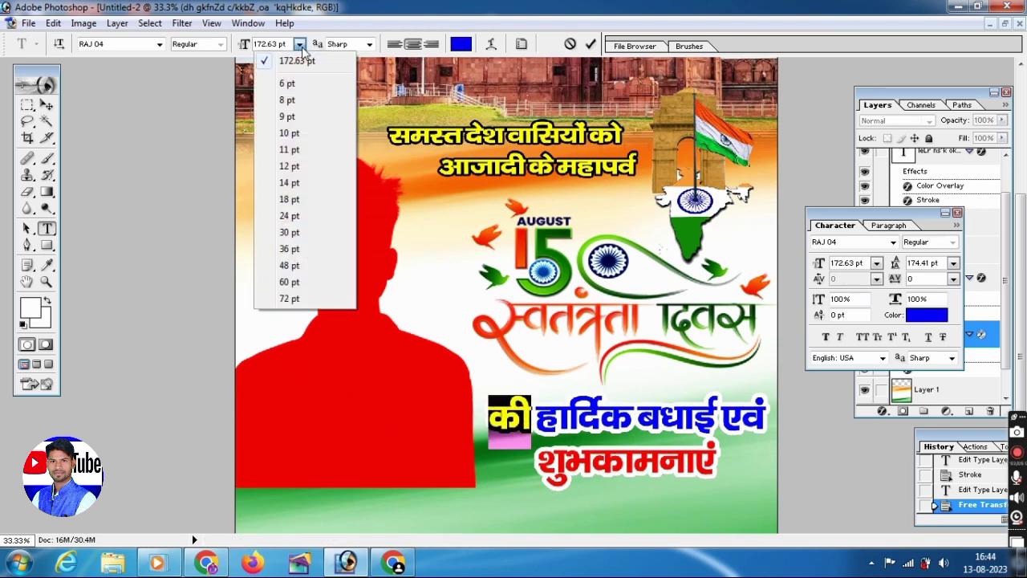
click(291, 299)
text(00)
key(Return)
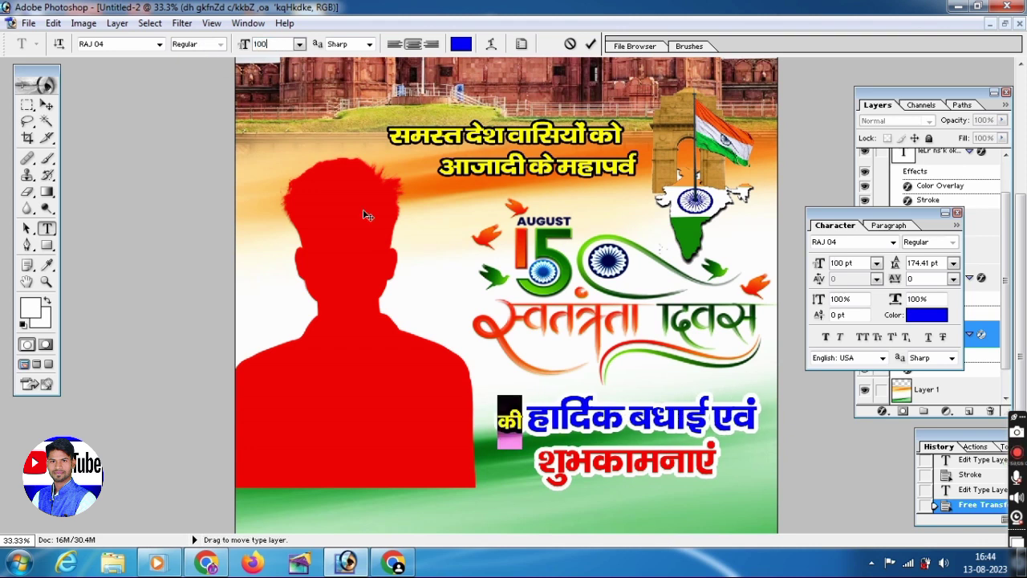
drag(705, 418, 769, 421)
click(46, 104)
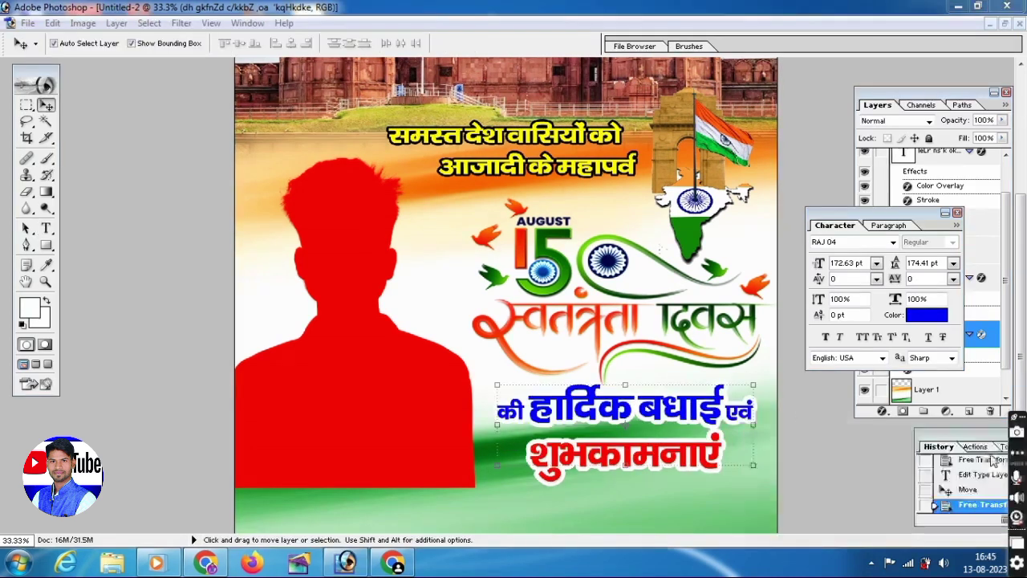
Step: Re-apply the white stroke to the greeting and nudge it slightly right and down
click(880, 412)
click(890, 401)
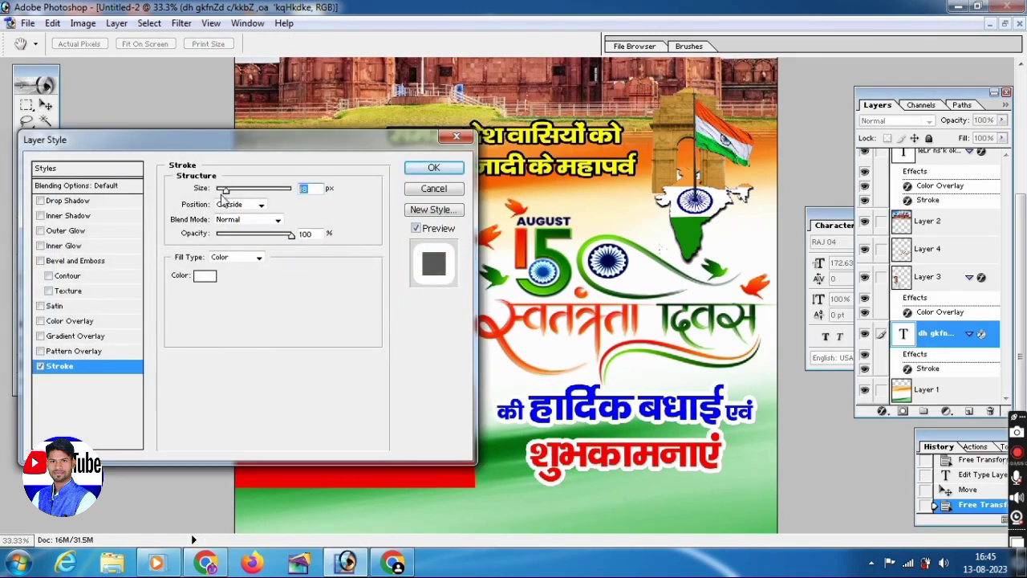
key(Return)
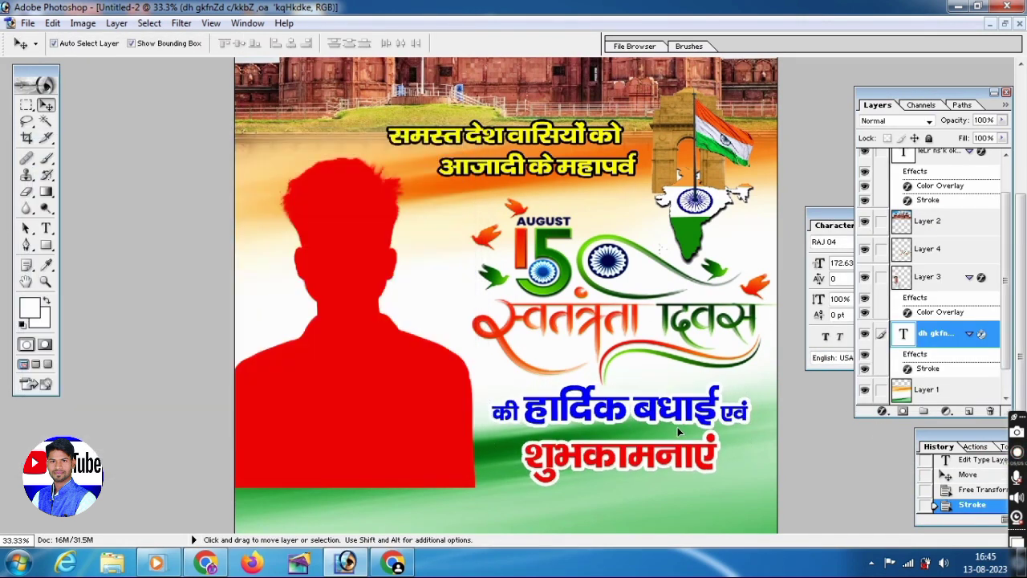
drag(677, 427, 680, 429)
Step: Draw a rectangle across the poster bottom, place it above Layer 3, and lower its top edge
key(ctrl+minus)
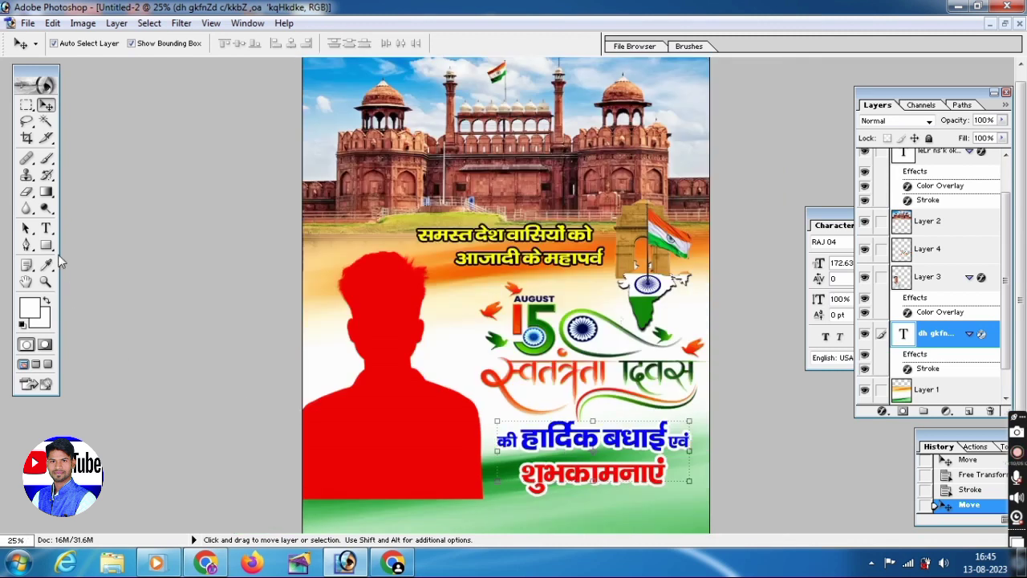
key(u)
drag(600, 555, 710, 492)
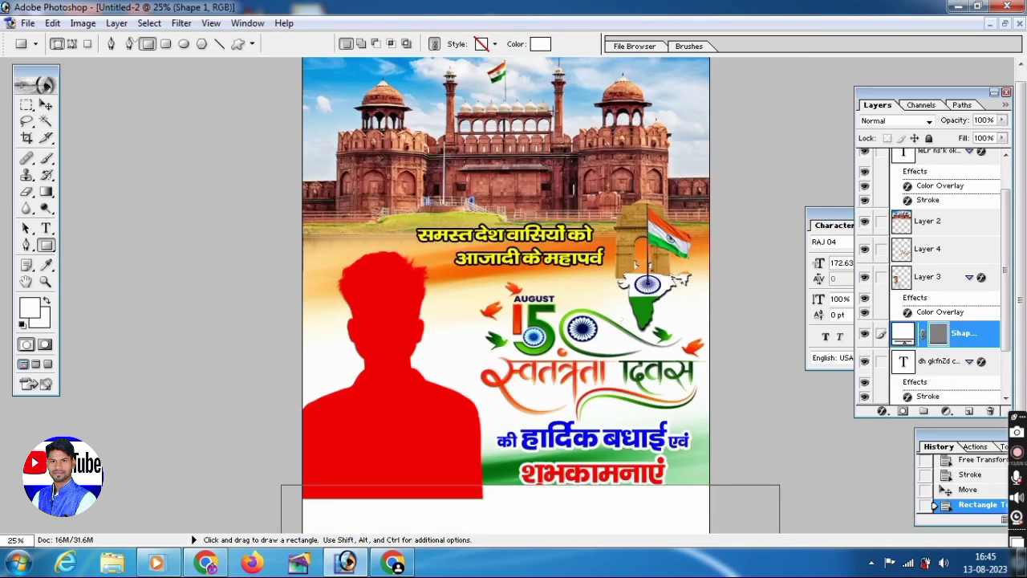
click(45, 106)
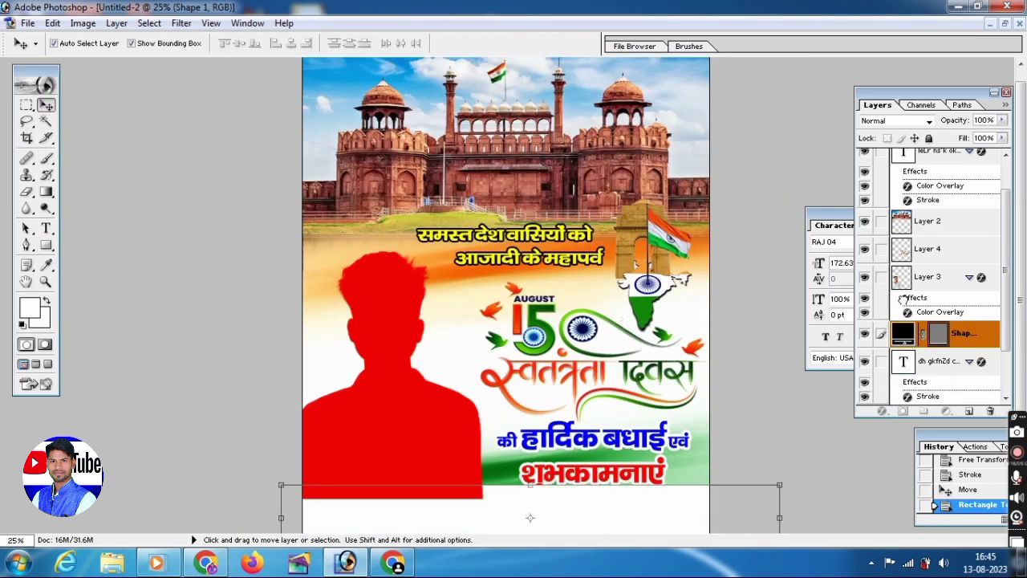
drag(903, 277, 902, 278)
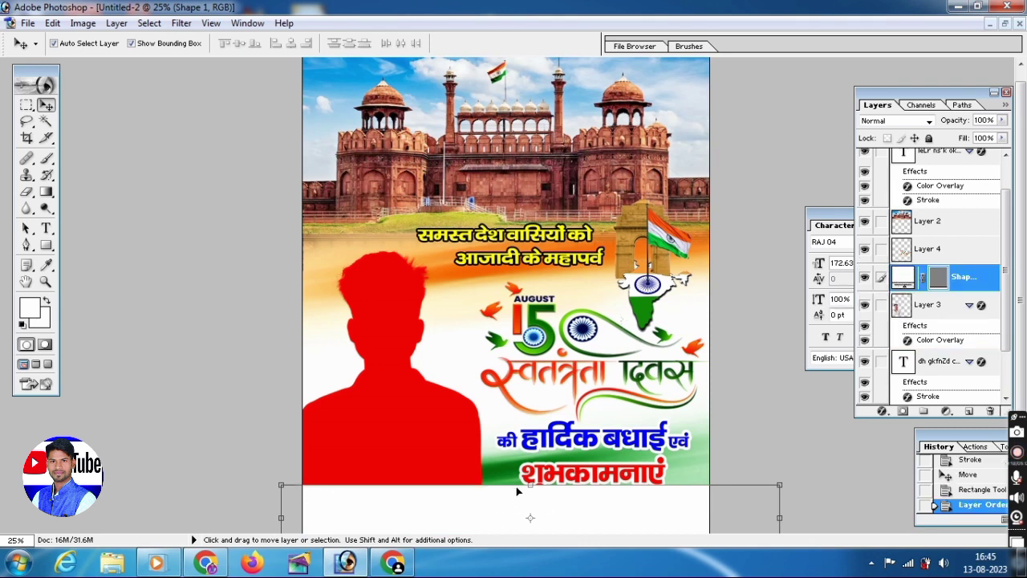
drag(529, 485, 529, 499)
key(Return)
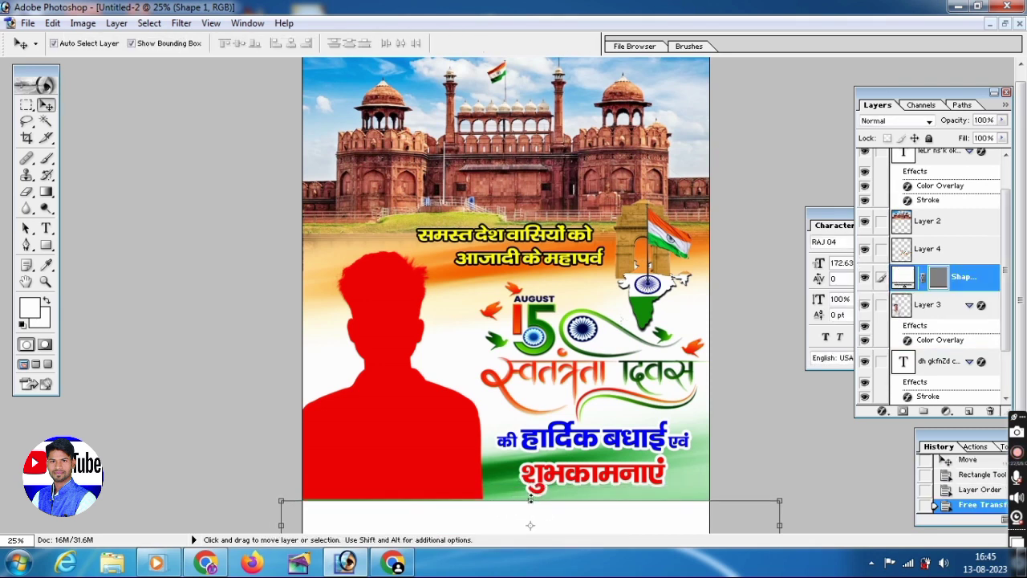
key(ctrl+plus)
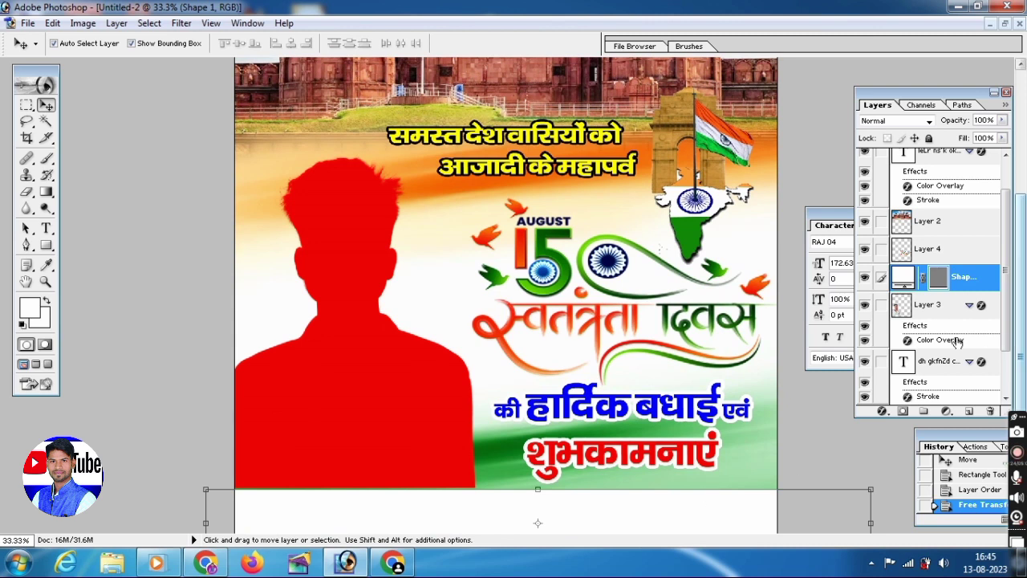
Step: Fill the banner with dark red #B70007 and choose Duplicate Layer
double_click(902, 277)
click(813, 339)
drag(721, 230, 683, 242)
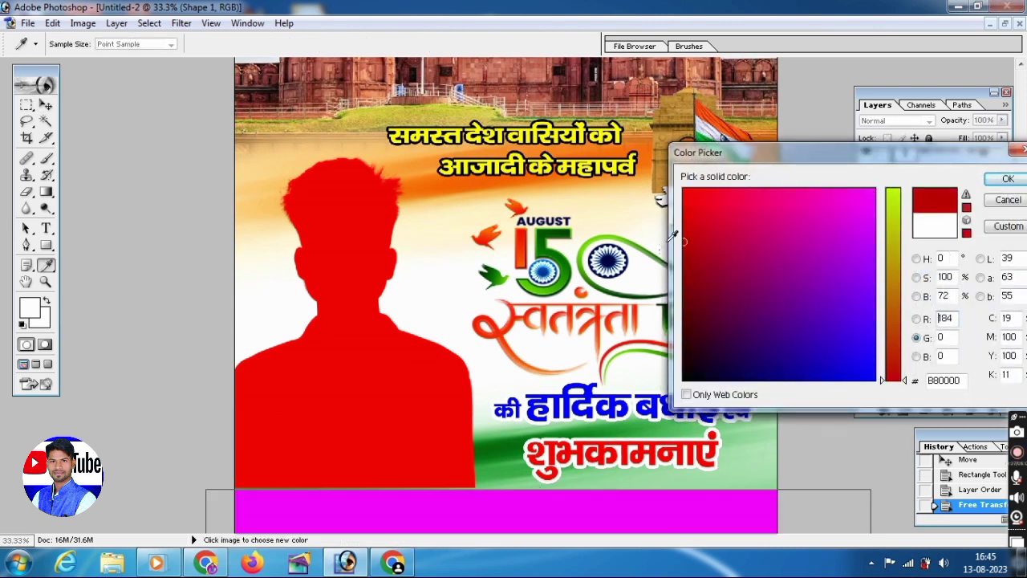
click(688, 241)
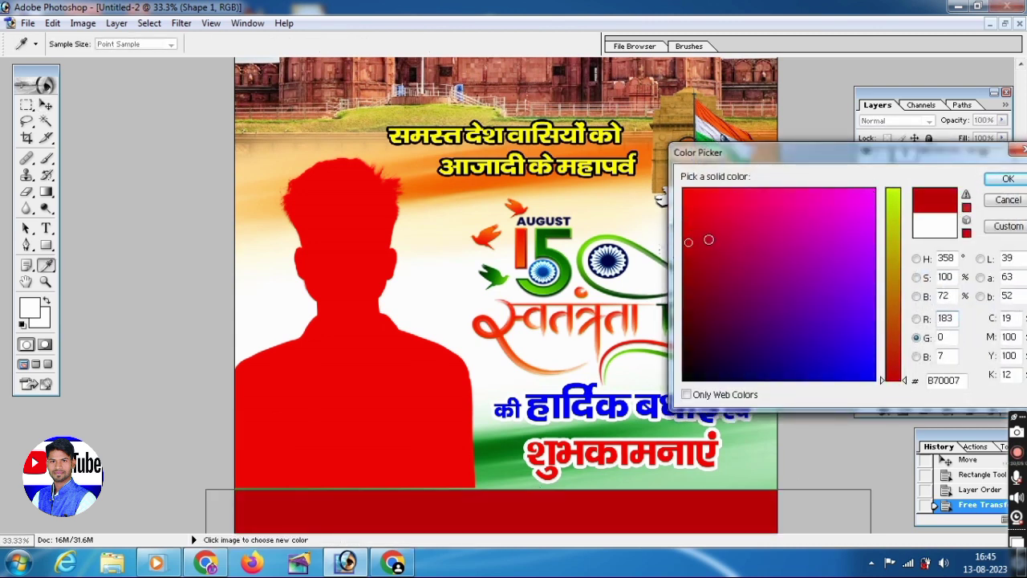
key(Return)
click(116, 23)
click(145, 45)
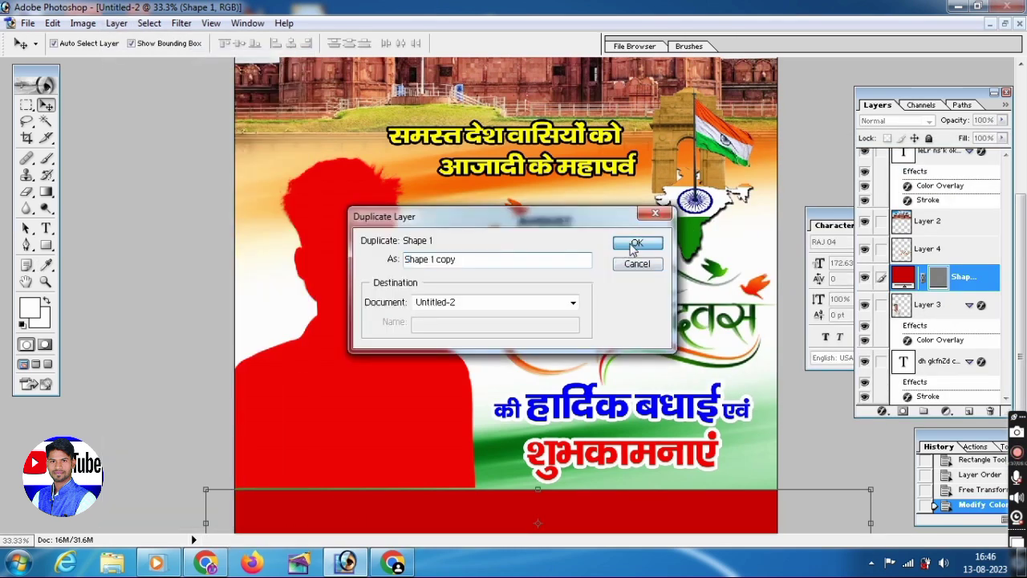
Step: Create Shape 1 copy, widen it rightward, and fill it with bright red FF1A00
click(636, 244)
key(ctrl+t)
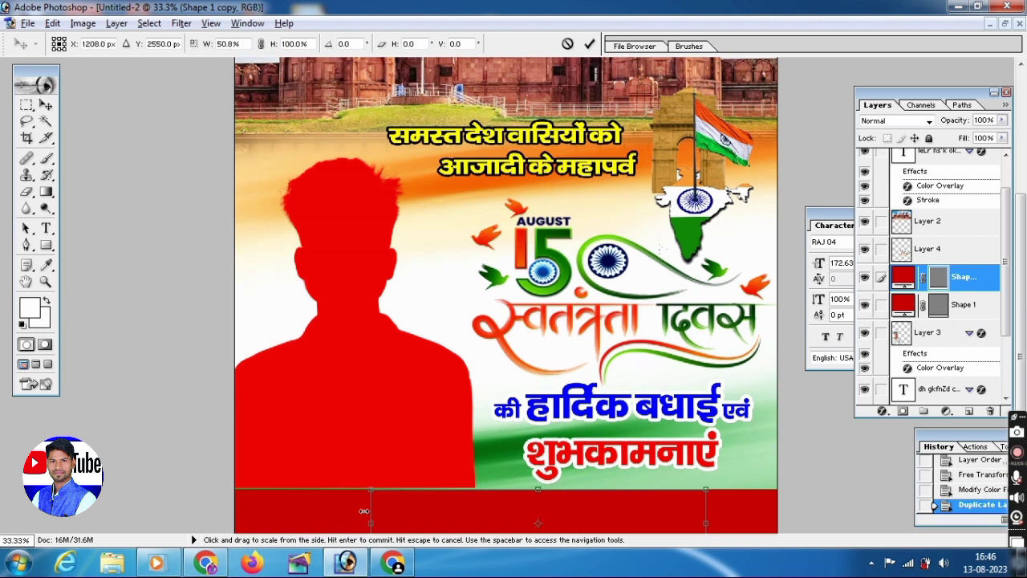
drag(705, 522, 790, 522)
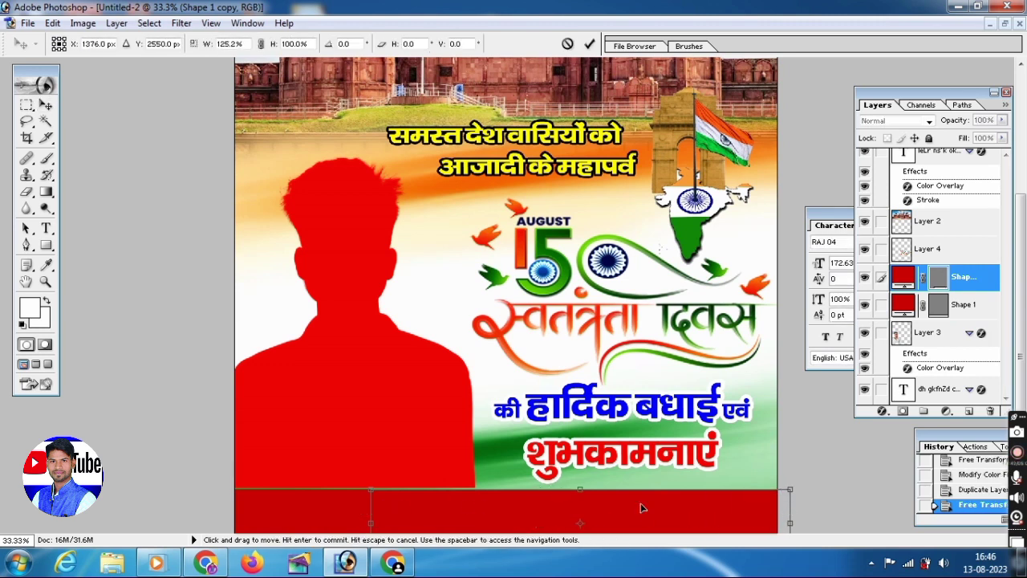
key(Return)
double_click(902, 276)
click(916, 337)
click(893, 361)
key(Return)
Step: Slant the copy's top edge via its anchor points and narrow it from the left
key(v)
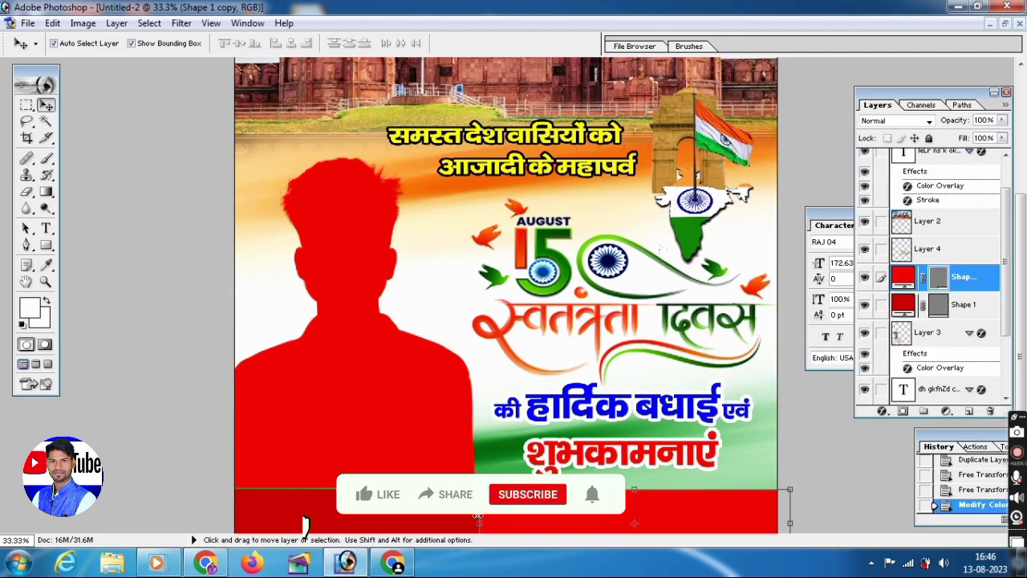
key(a)
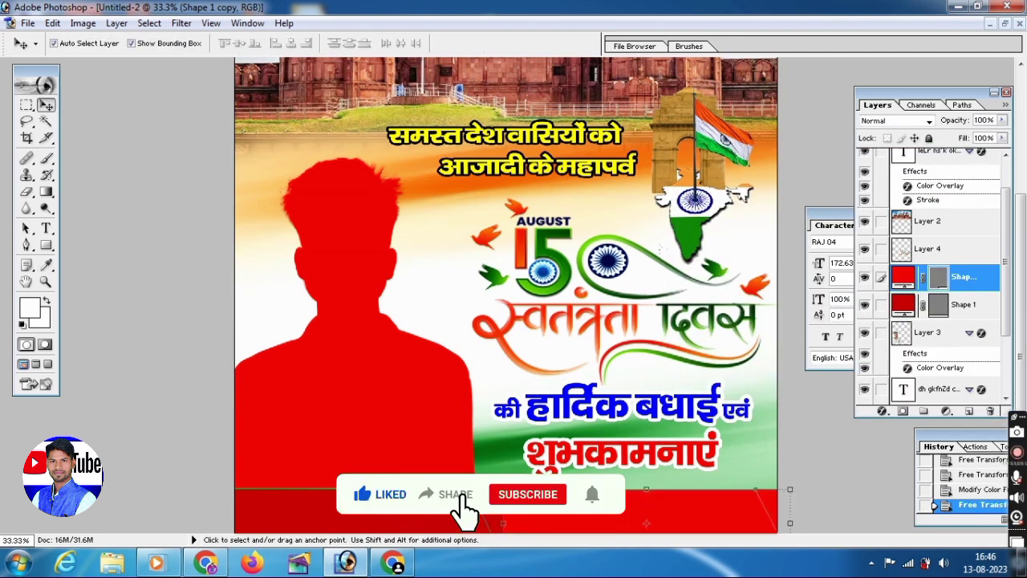
drag(732, 488, 699, 510)
drag(790, 514, 915, 517)
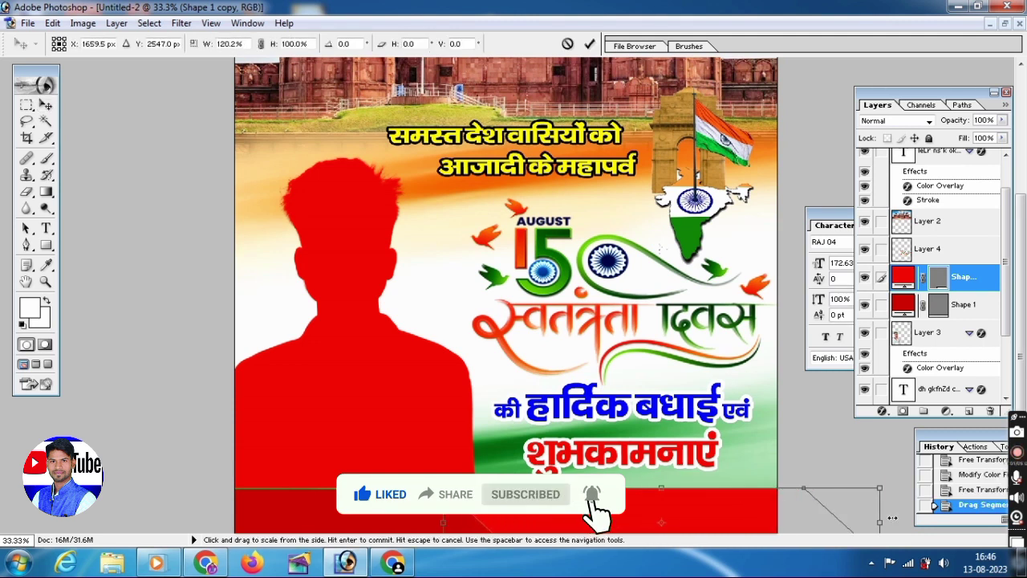
key(Return)
key(ctrl+minus)
key(ctrl+t)
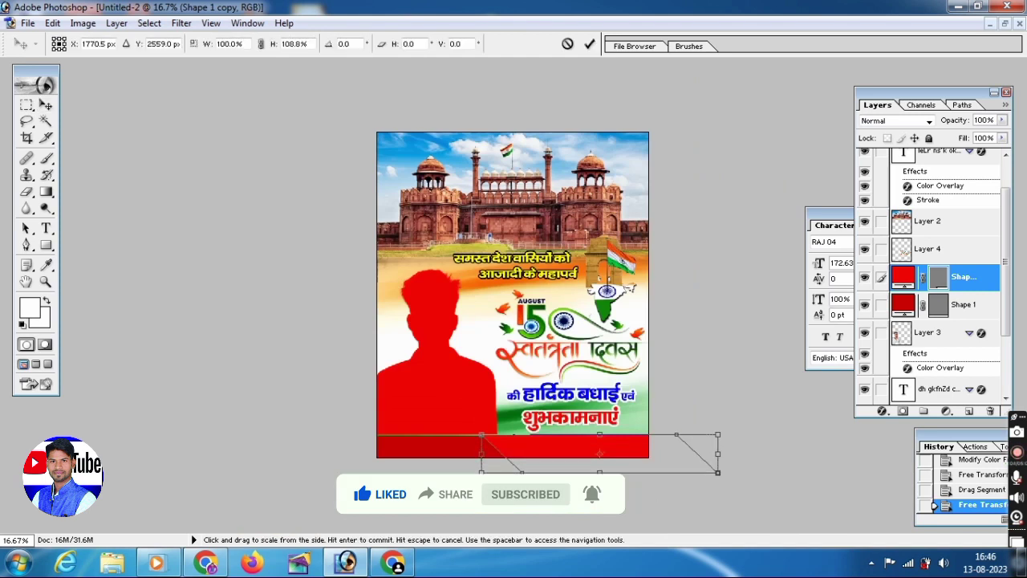
drag(481, 451, 496, 450)
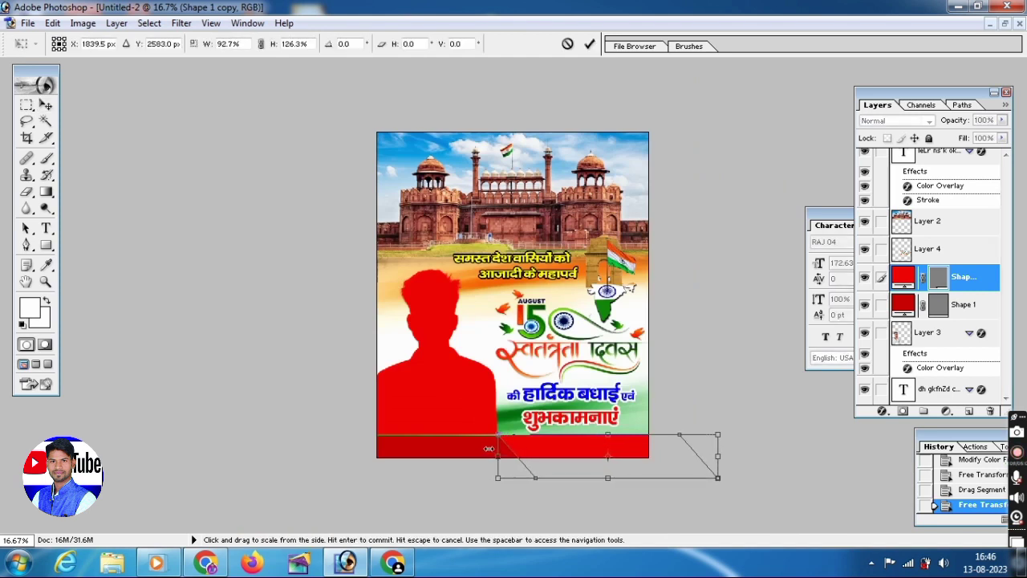
key(Return)
Step: Zoom in and reposition Layer 3, the person silhouette, slightly
key(ctrl+plus)
key(ctrl+plus)
scroll(462, 429, down, 2)
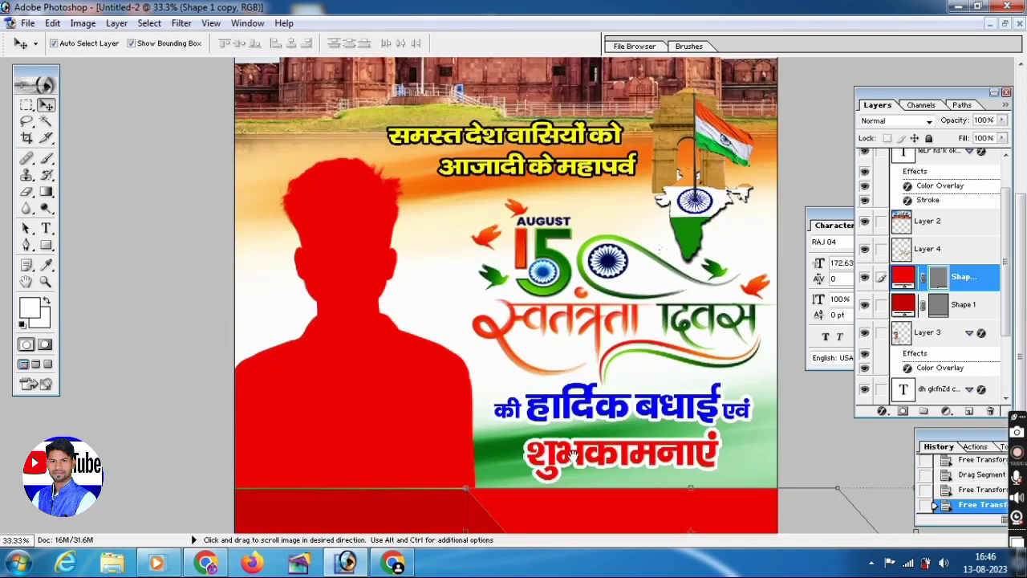
click(461, 429)
click(26, 277)
key(ctrl+alt+0)
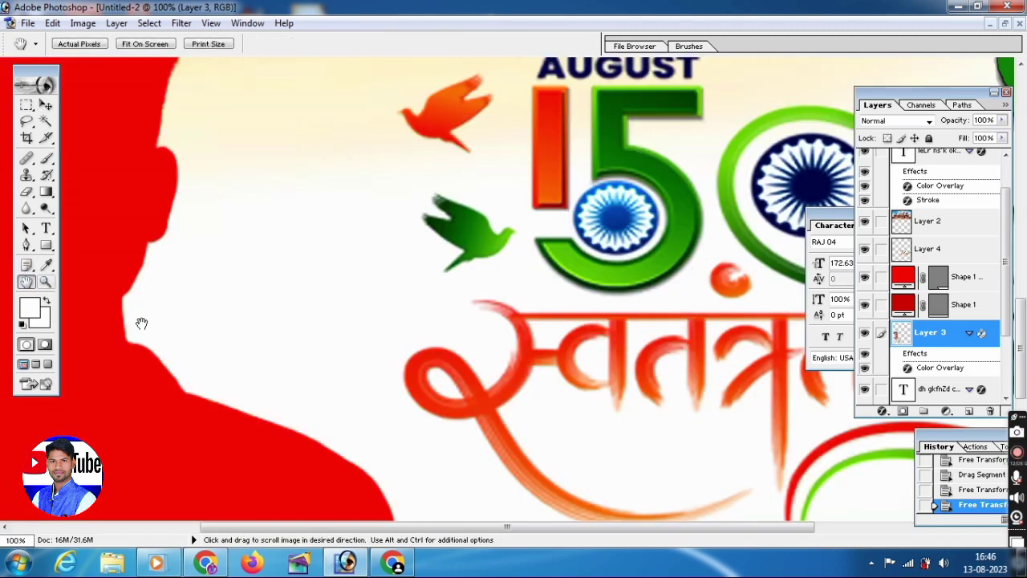
scroll(509, 263, down, 3)
right_click(272, 283)
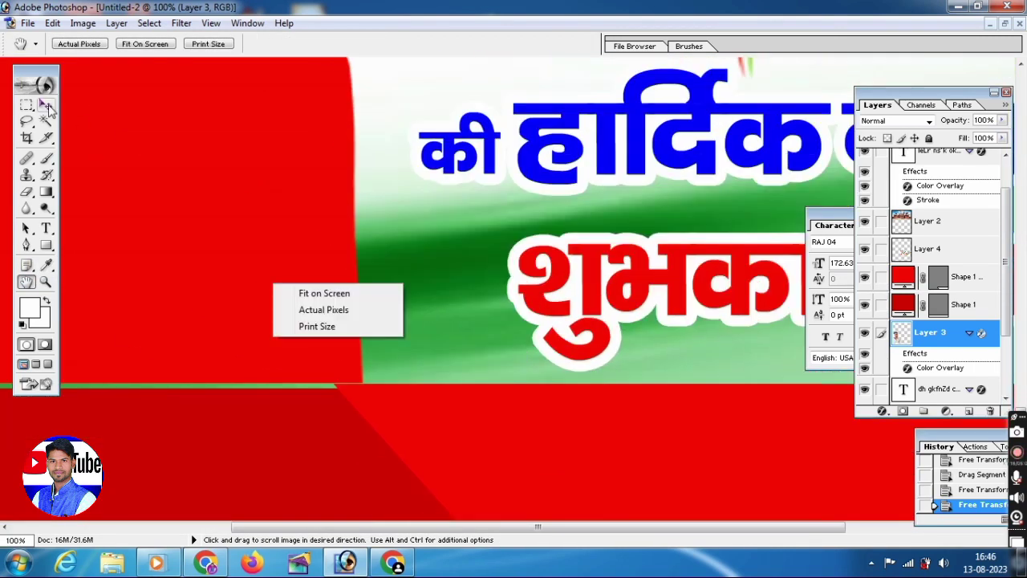
key(v)
drag(228, 224, 239, 277)
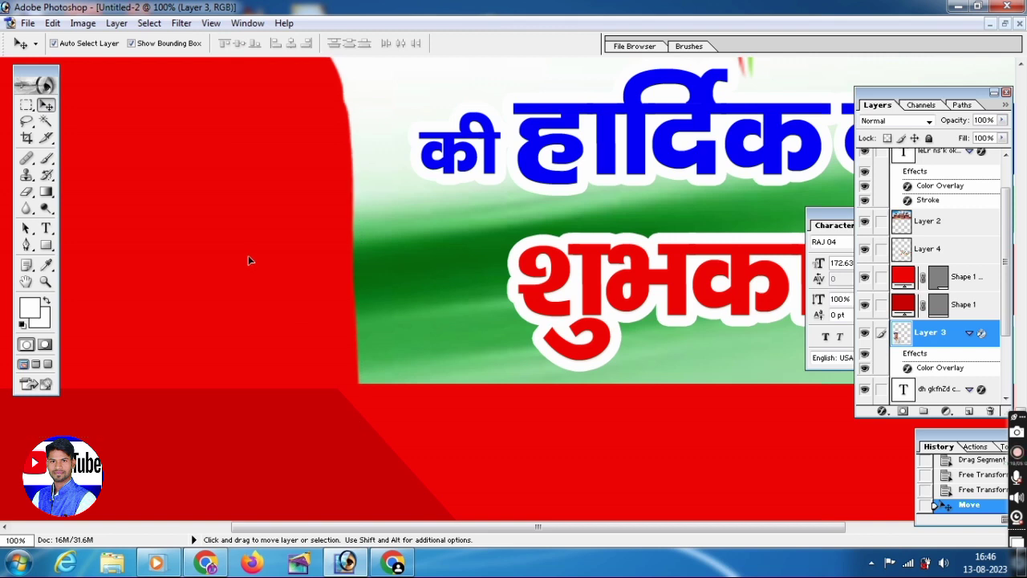
Step: Nudge the slanted red shape down and zoom out to the whole poster
click(443, 408)
key(Down)
key(Down)
key(Down)
key(Down)
key(Down)
key(Down)
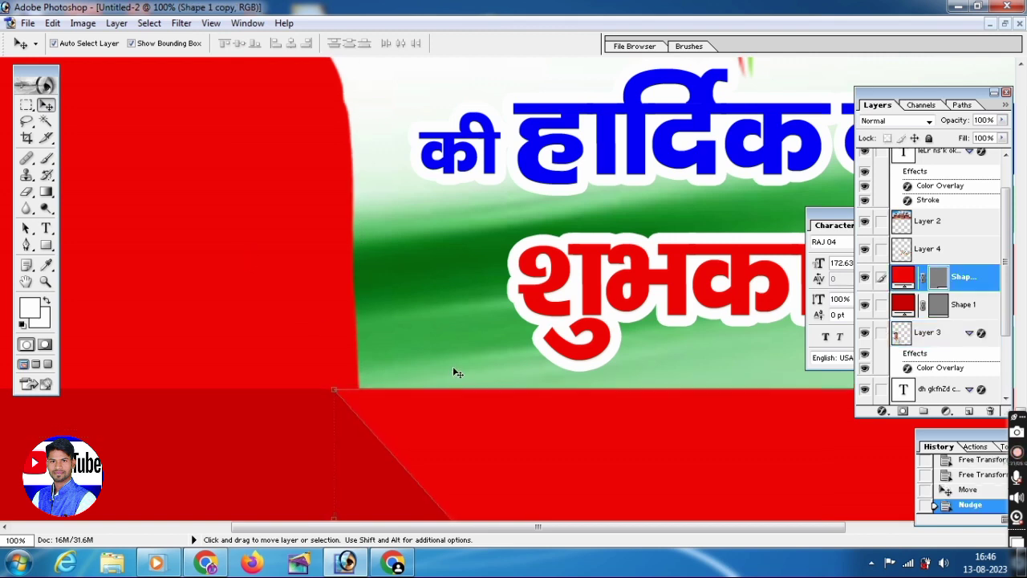
click(448, 361)
key(ctrl+minus)
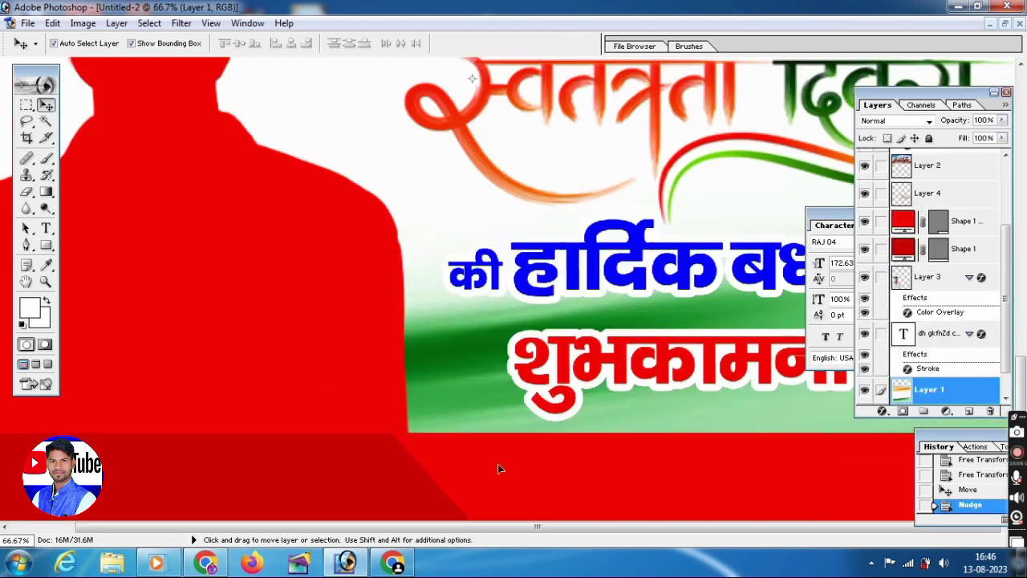
key(ctrl+minus)
key(ctrl+minus)
click(413, 511)
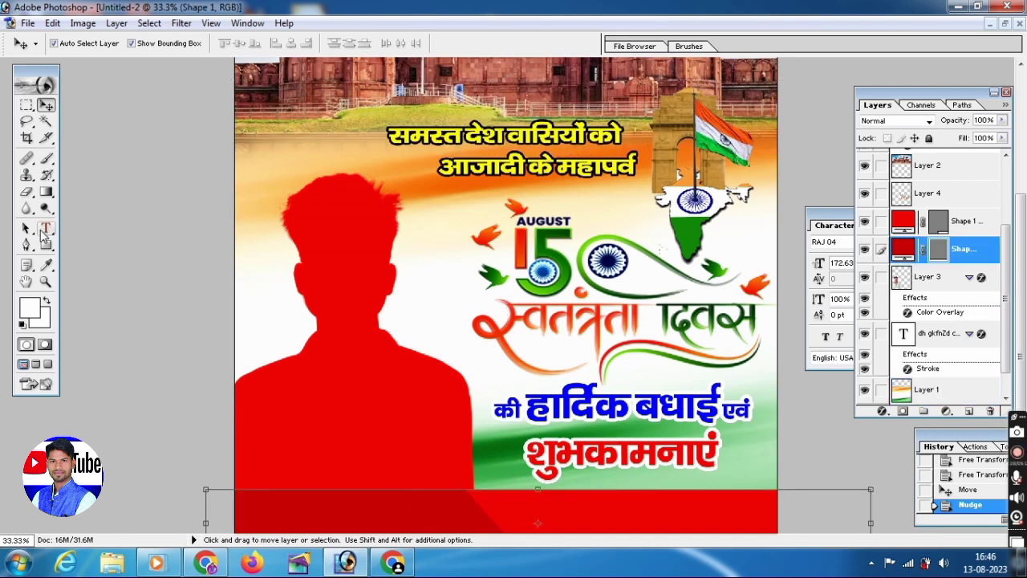
Step: Type the person's name in Hindi on the red bottom band
click(45, 231)
click(293, 501)
text(fofoi)
key(BackSpace)
key(BackSpace)
key(BackSpace)
key(BackSpace)
text(ofu)
key(BackSpace)
text(ui)
key(BackSpace)
key(BackSpace)
key(BackSpace)
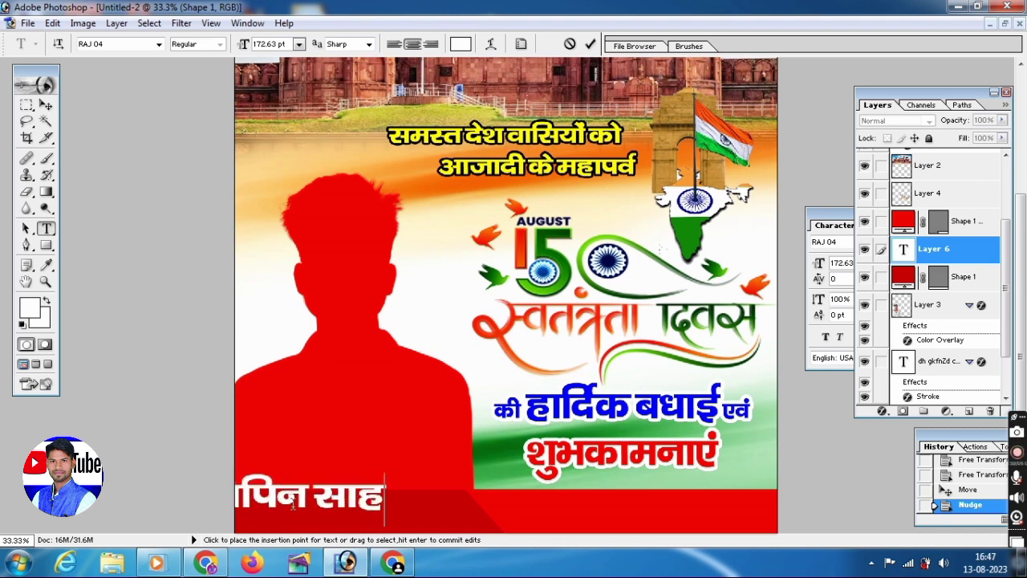
Step: Move the name to the left of the band and scale it up
click(26, 228)
drag(321, 501, 353, 507)
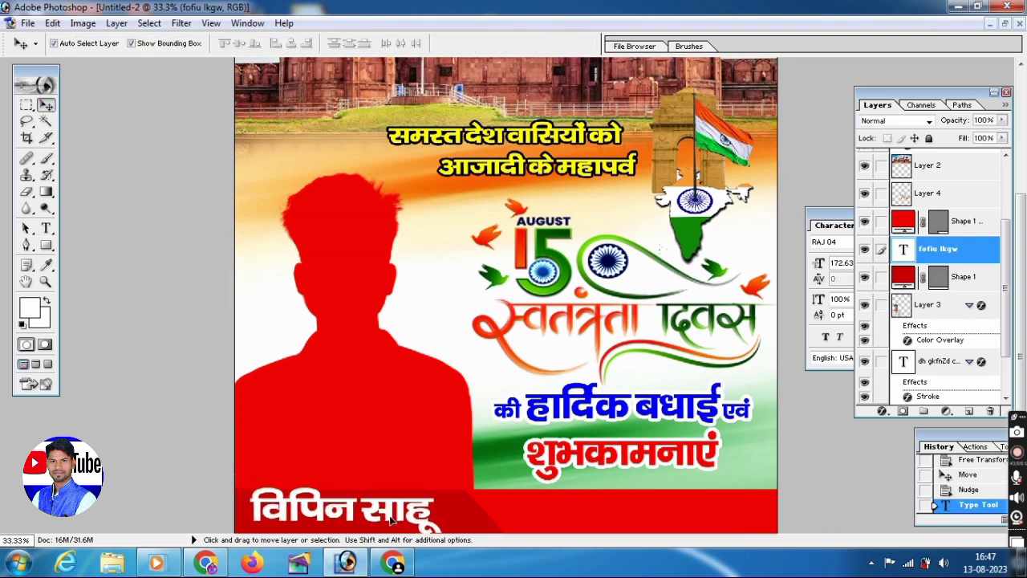
key(ctrl+t)
mouse_move(429, 521)
mouse_down()
mouse_move(445, 529)
mouse_move(690, 513)
mouse_up()
key(Return)
key(Down)
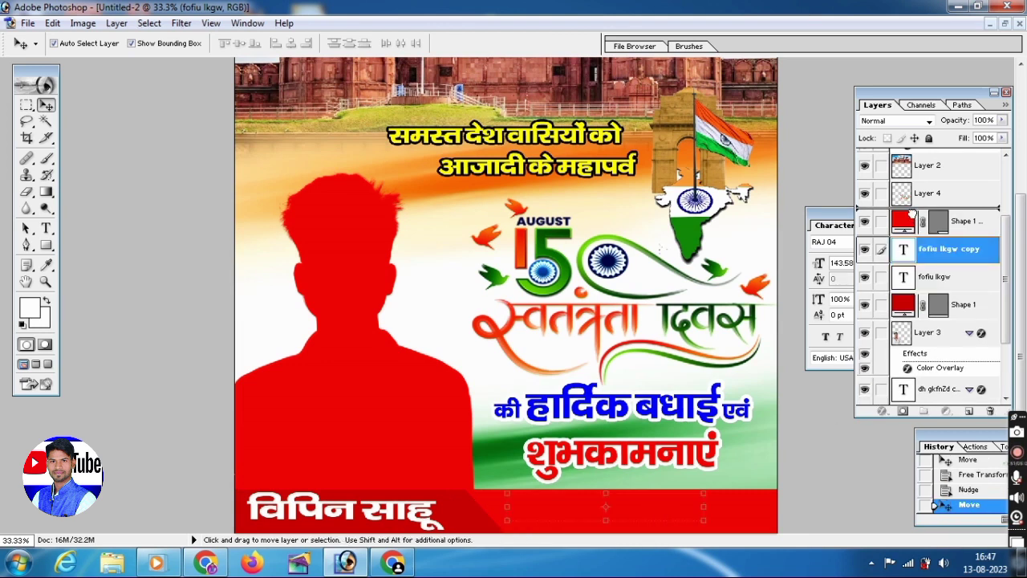
Step: Retype the duplicated name layer as 'मो.' plus the phone number on the band's right
drag(920, 249, 914, 212)
click(45, 228)
click(666, 513)
key(ctrl+a)
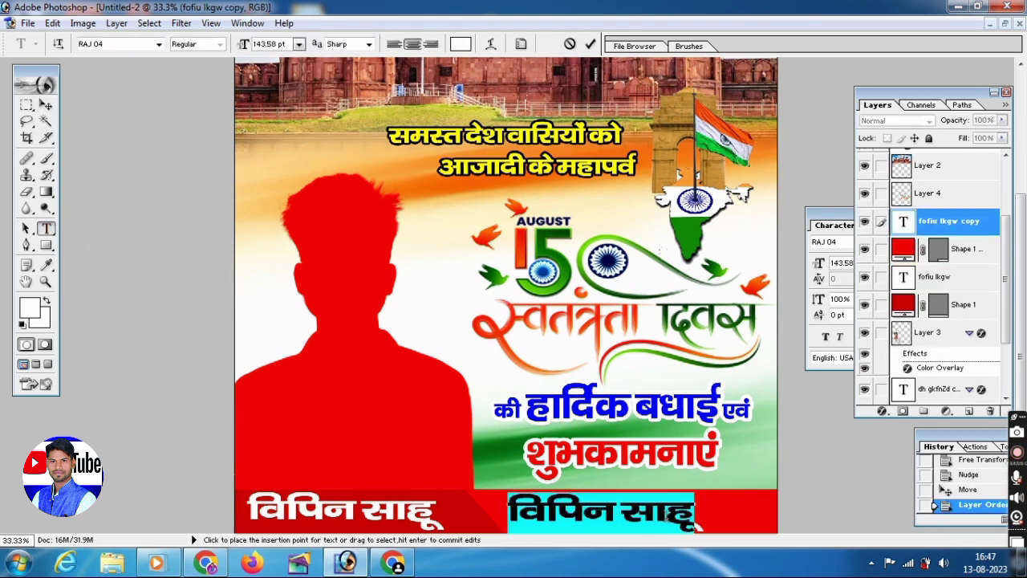
text(eks.)
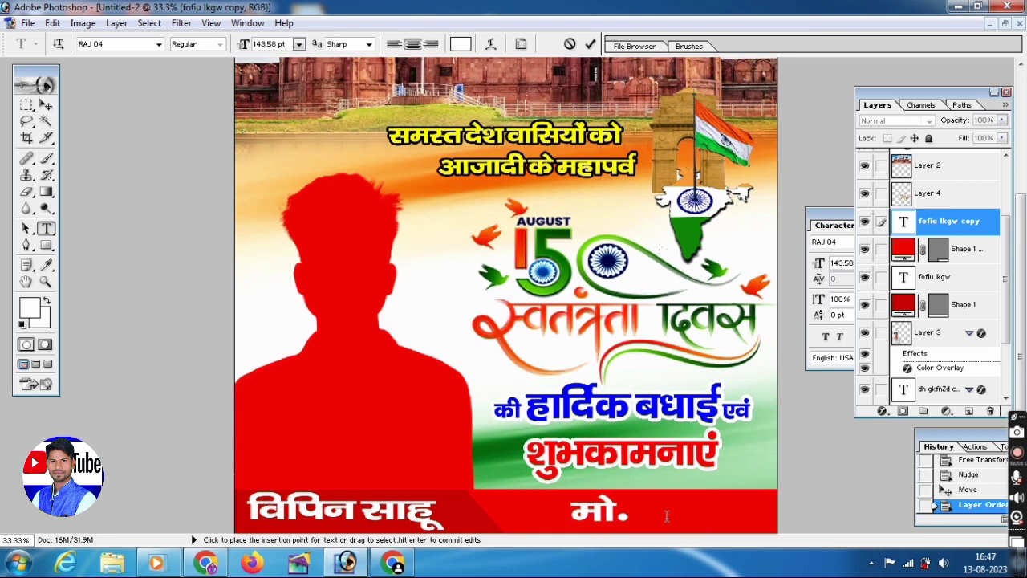
drag(596, 421, 620, 424)
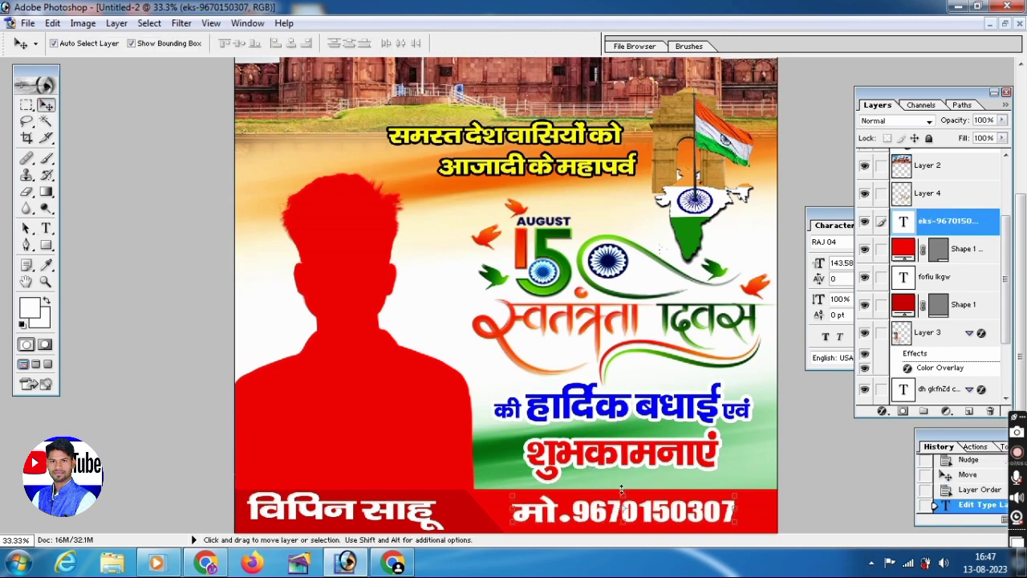
drag(646, 508, 641, 505)
mouse_move(509, 158)
mouse_down()
mouse_move(509, 303)
mouse_move(540, 286)
mouse_up()
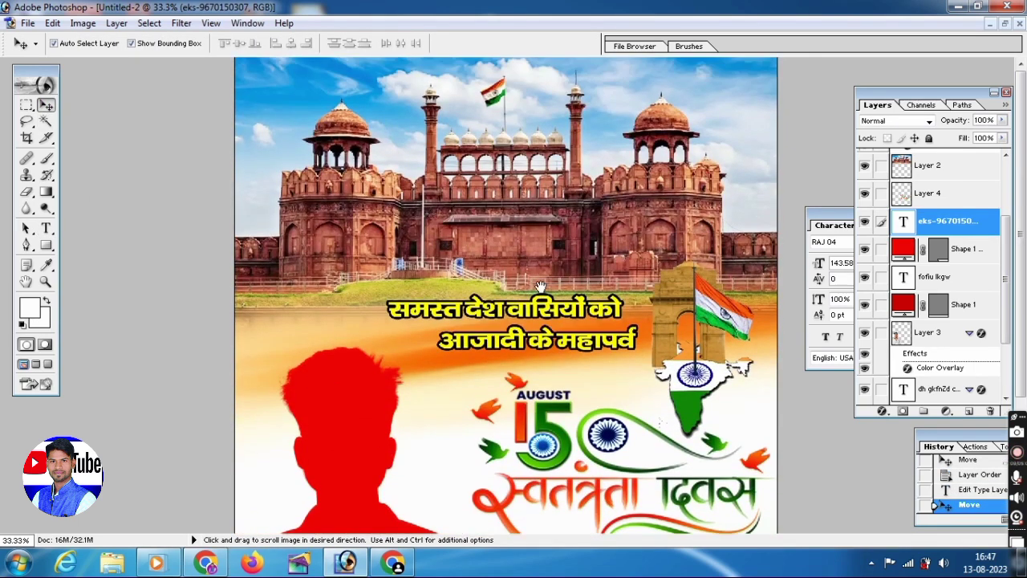
Step: Disable the red Color Overlay on Layer 3 to reveal the person's photo
click(27, 105)
key(ctrl+minus)
key(ctrl+minus)
key(ctrl+plus)
key(v)
right_click(408, 374)
click(433, 378)
click(882, 411)
click(884, 346)
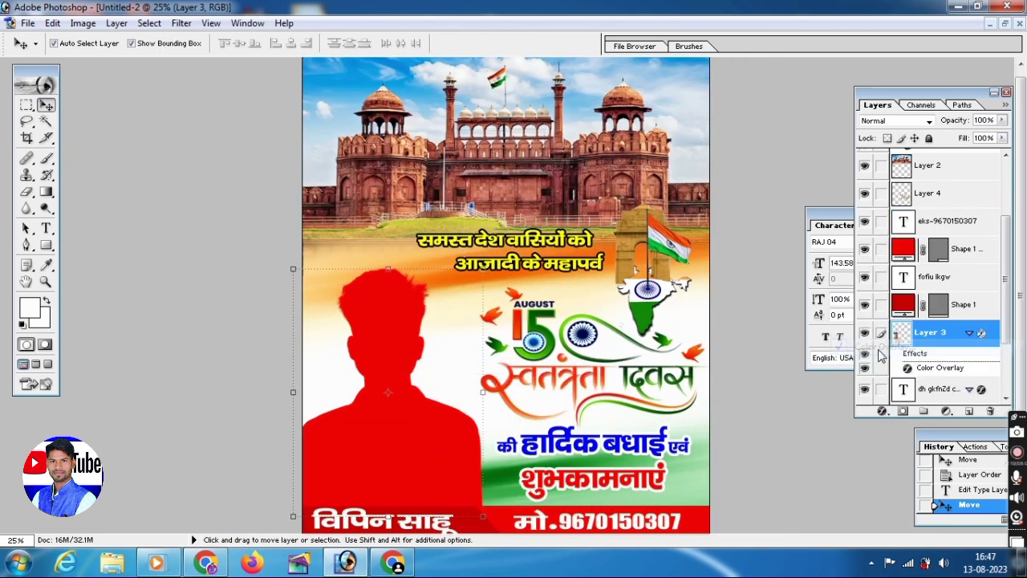
drag(80, 131, 635, 189)
click(586, 370)
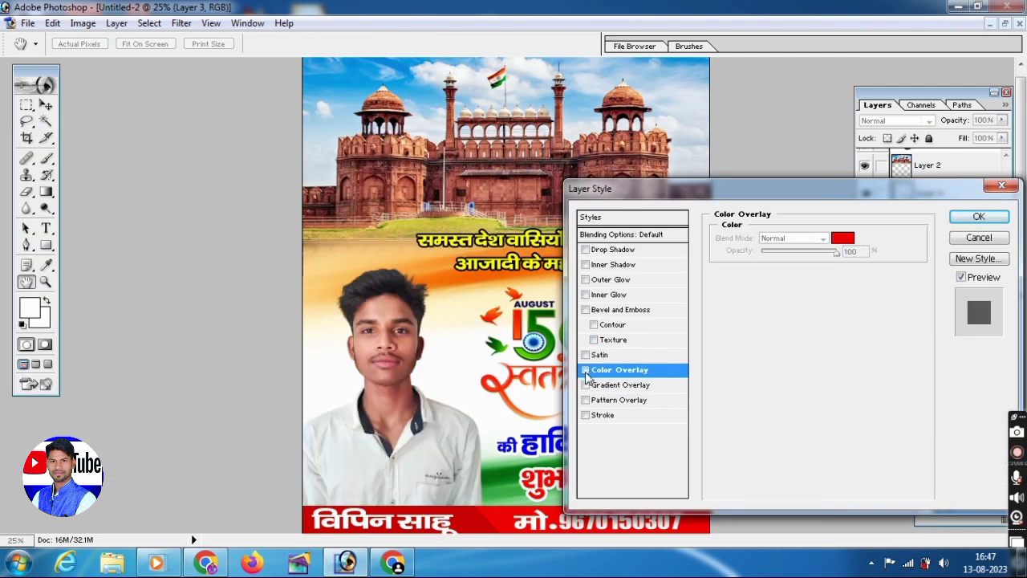
click(967, 220)
Step: Enlarge the photo slightly and brighten it by raising the Curves midpoint
key(ctrl+t)
drag(483, 269, 501, 241)
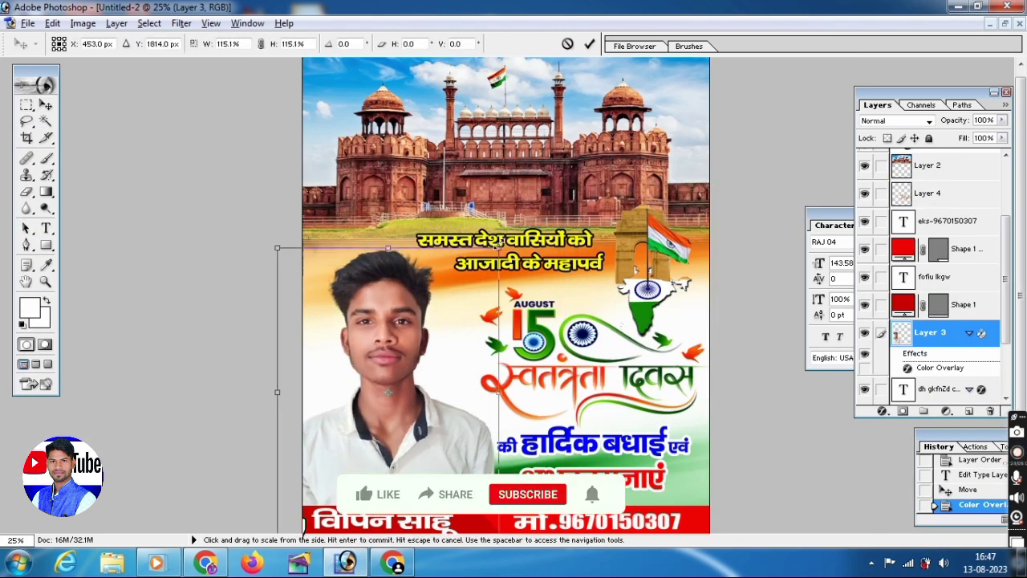
key(Return)
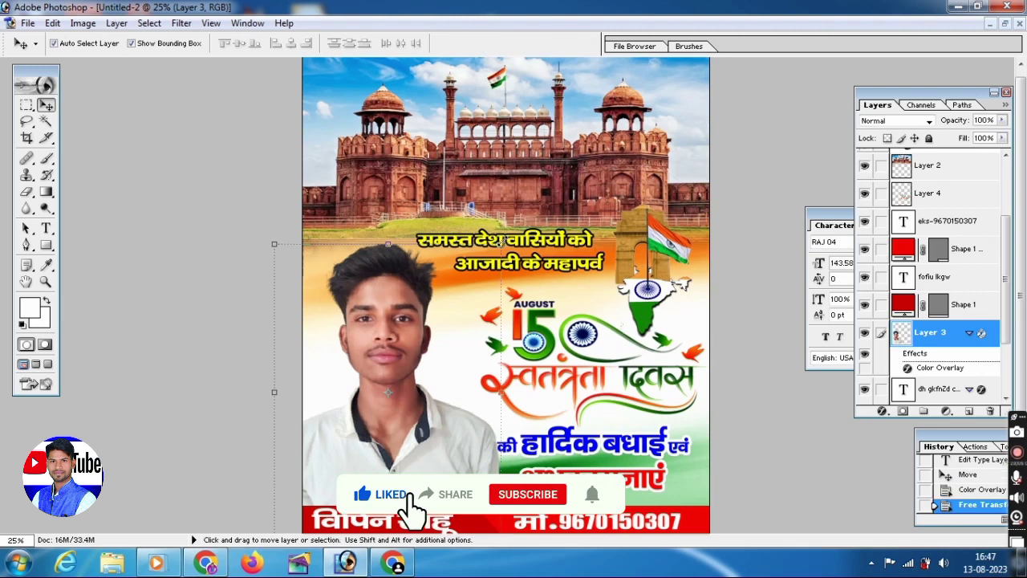
key(ctrl+m)
drag(825, 297, 820, 288)
key(Return)
Step: Add a Drop Shadow to the yellow header text with red FF0000 colour
key(v)
click(495, 338)
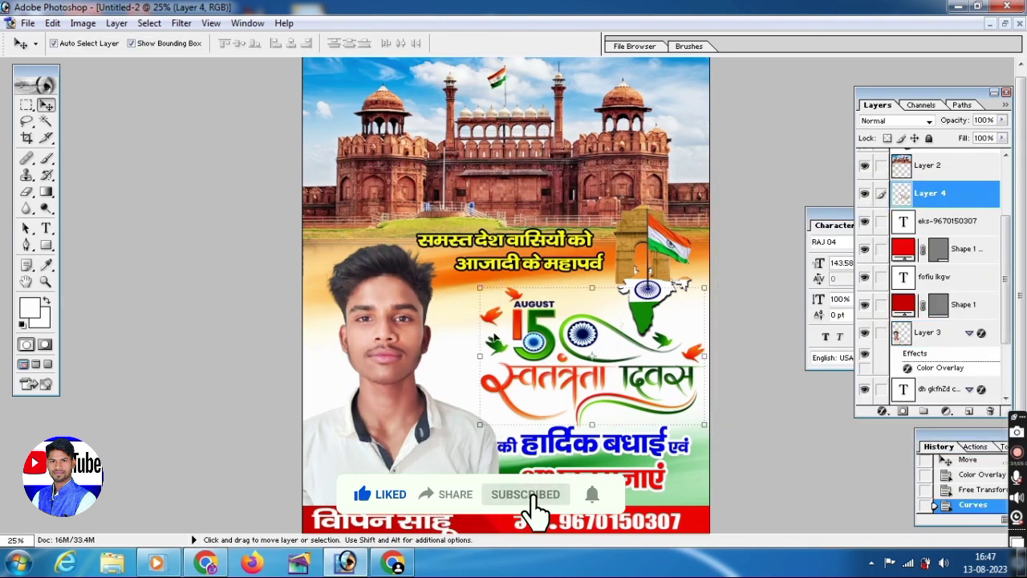
click(482, 249)
click(882, 411)
click(875, 247)
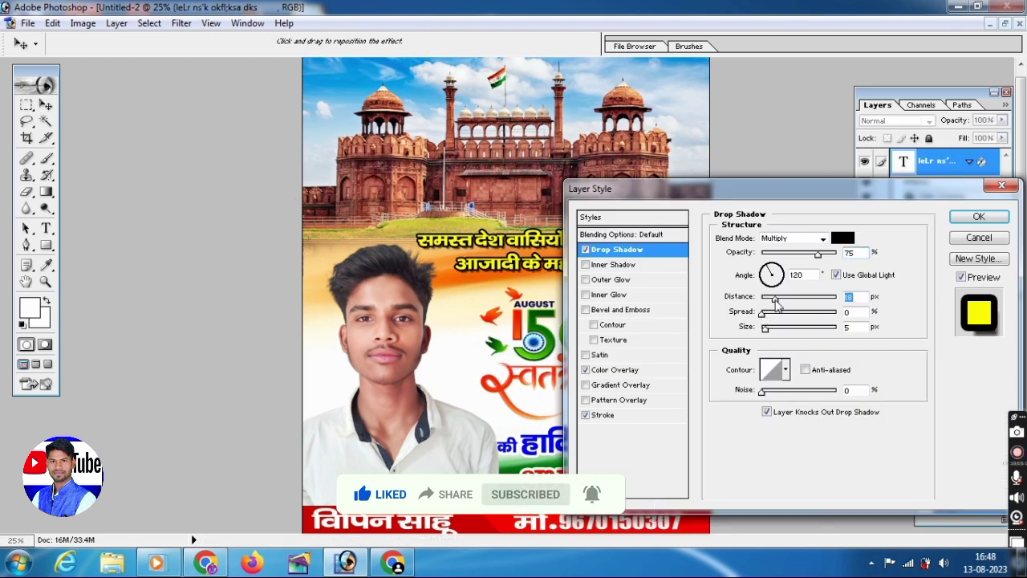
click(842, 238)
drag(706, 217, 666, 197)
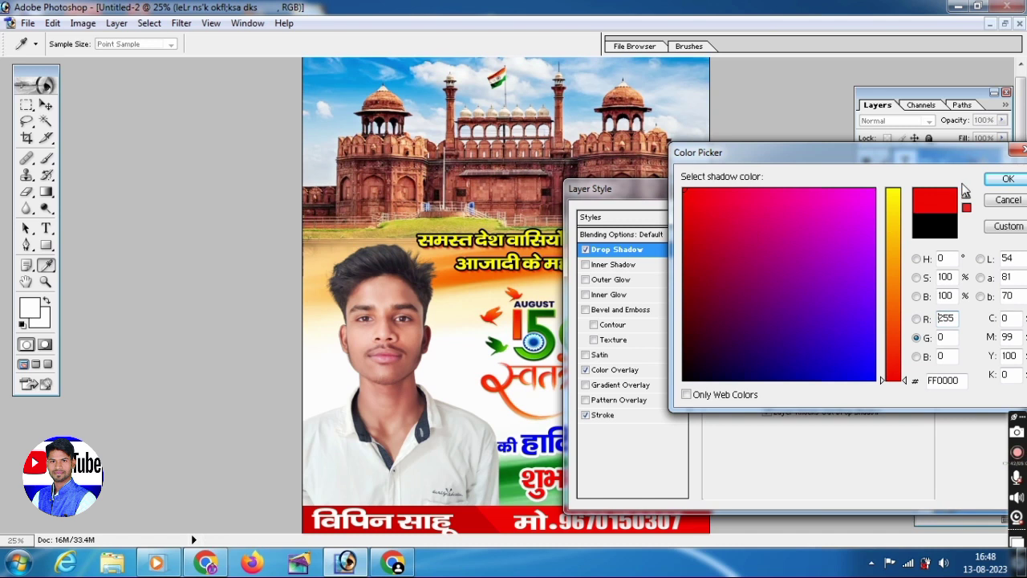
click(1008, 179)
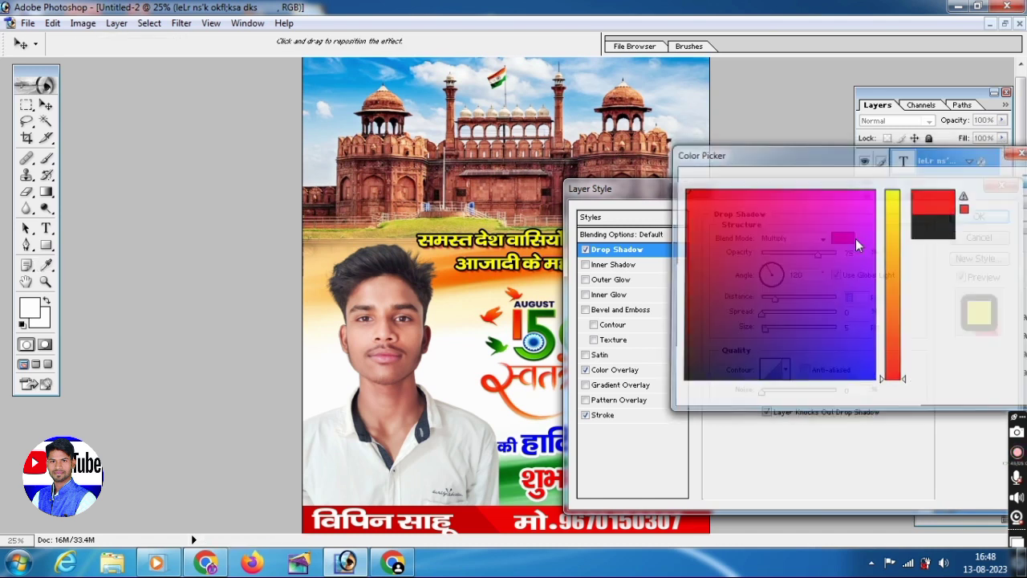
Step: Set the shadow to Linear Light blending with 25 px distance and apply it
click(823, 239)
click(798, 405)
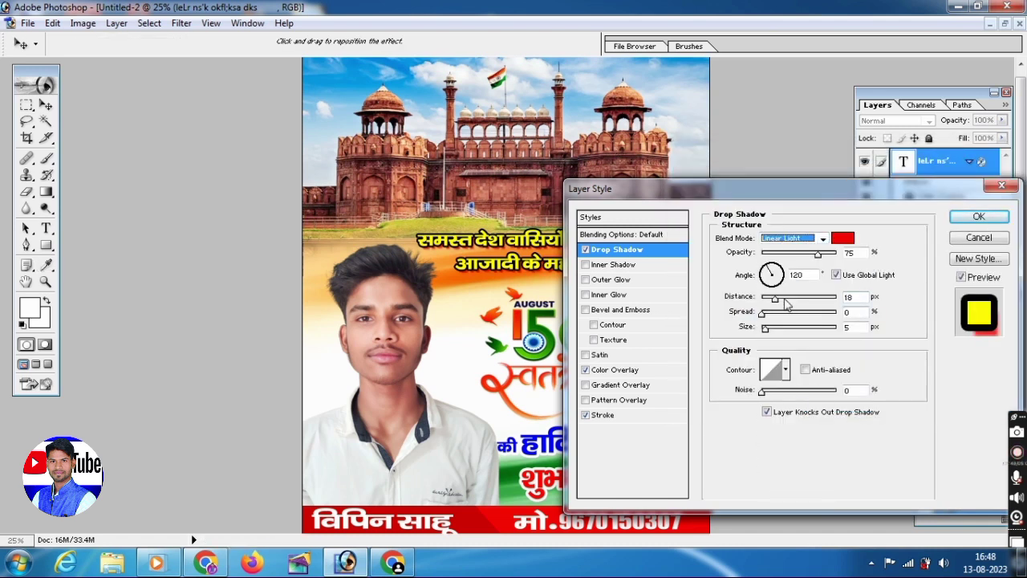
drag(785, 301, 780, 304)
drag(641, 188, 329, 423)
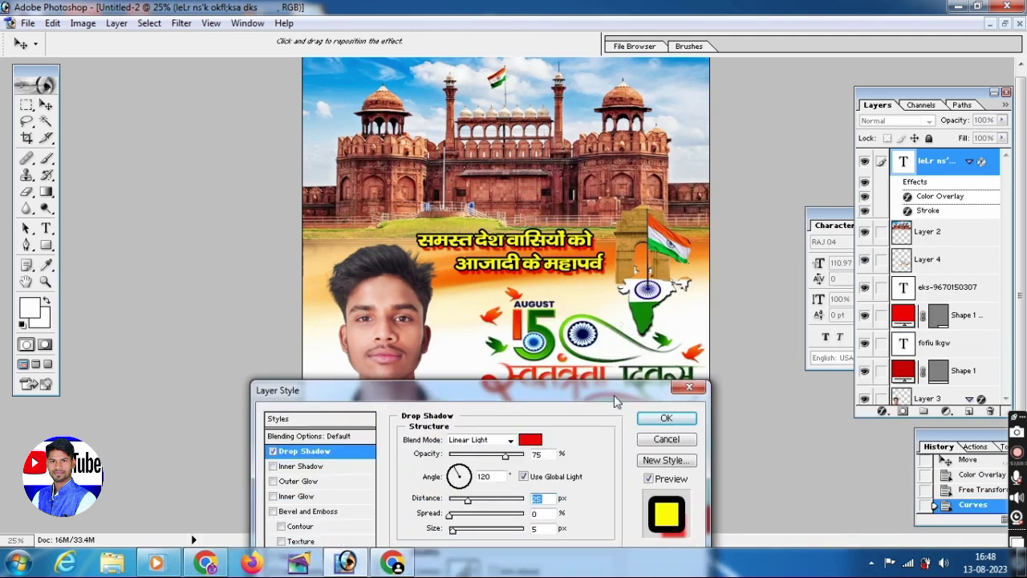
click(665, 417)
click(520, 353)
drag(520, 352, 520, 358)
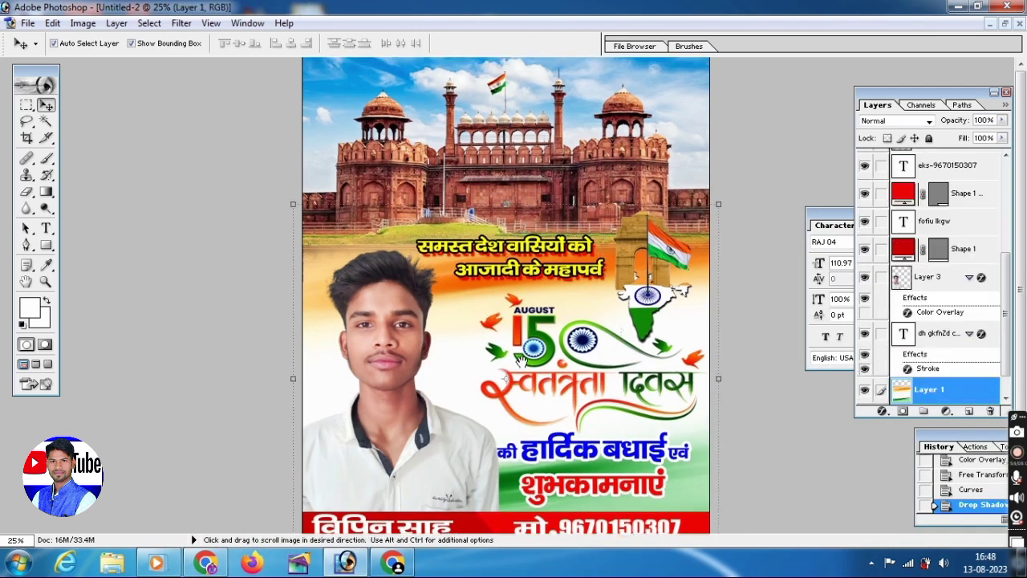
key(ctrl+minus)
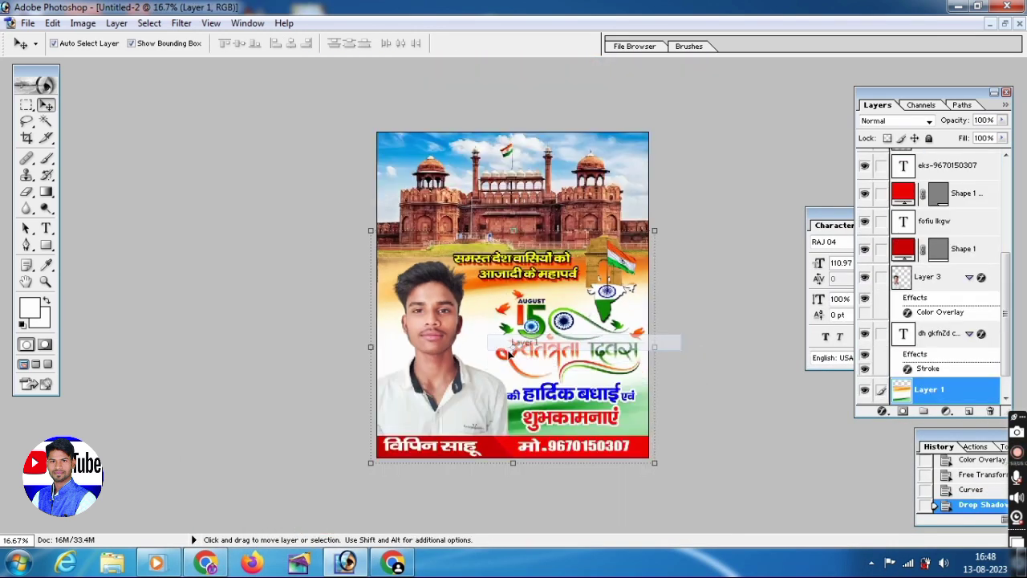